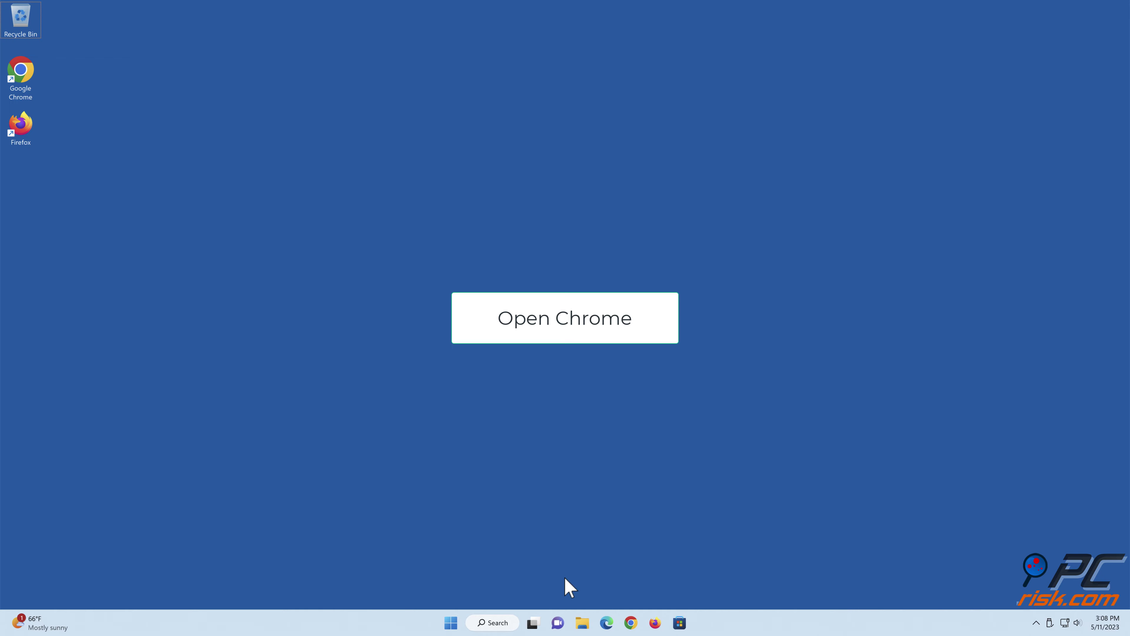
Open chrome://flags in Chrome and search for 'auto dark mode for web contents'.
left_click(629, 623)
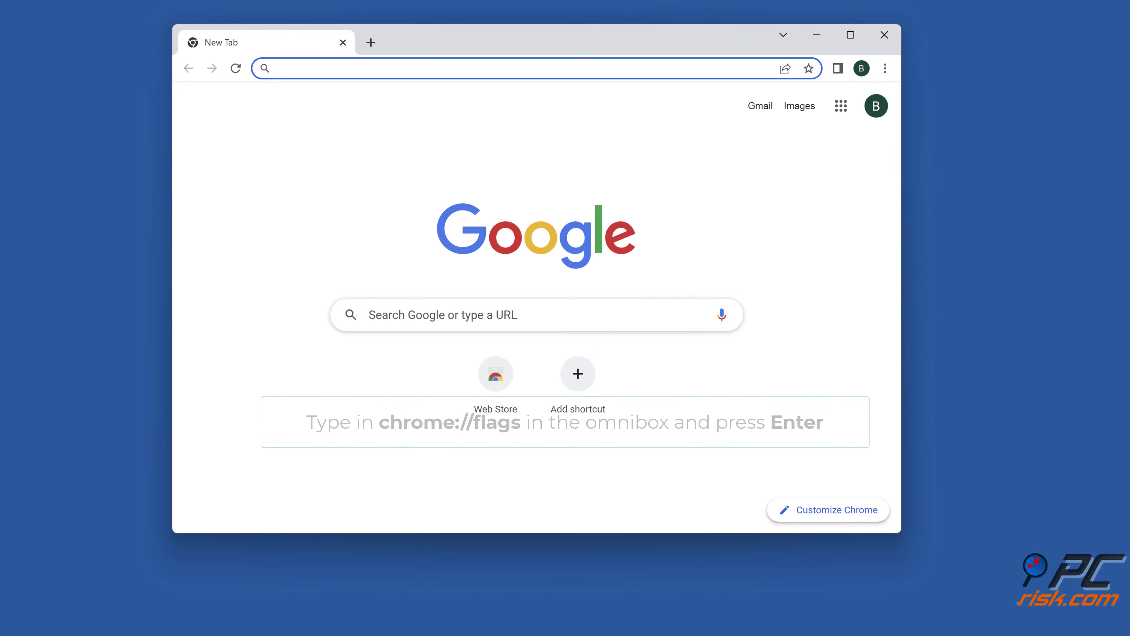
type("chrom")
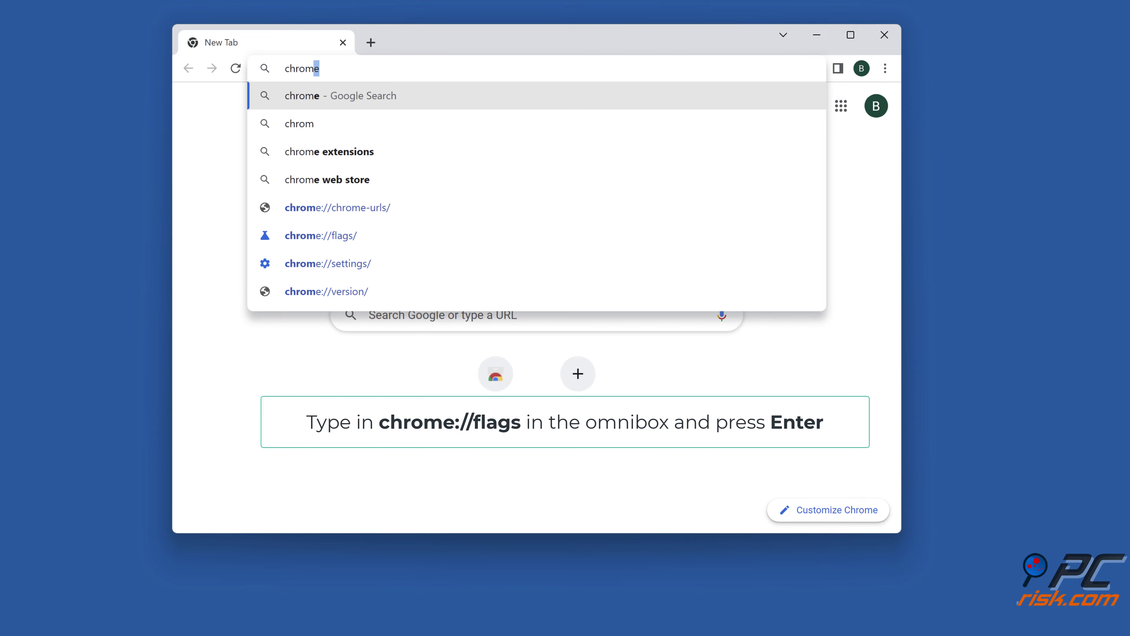
type("e://flags")
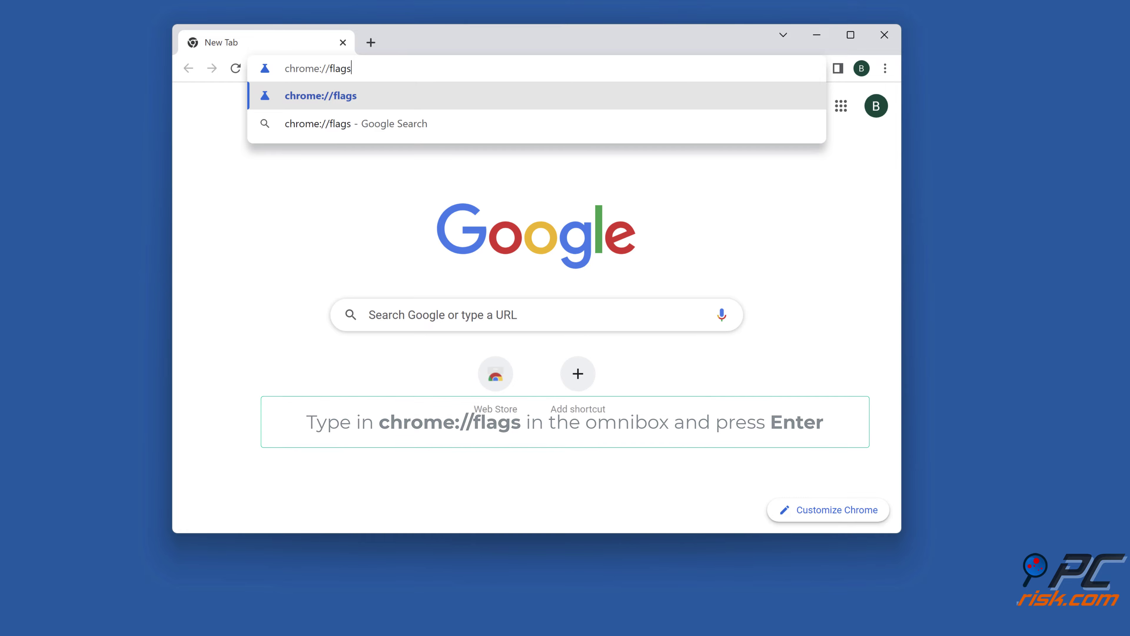
key("Return")
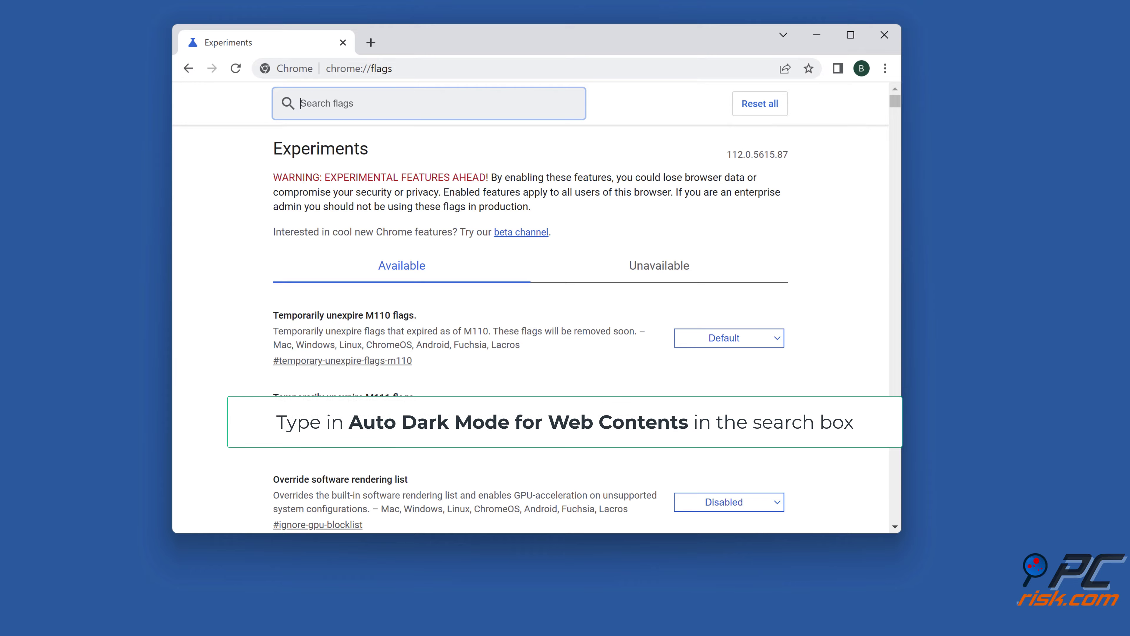
type("auto dark mode for web contents")
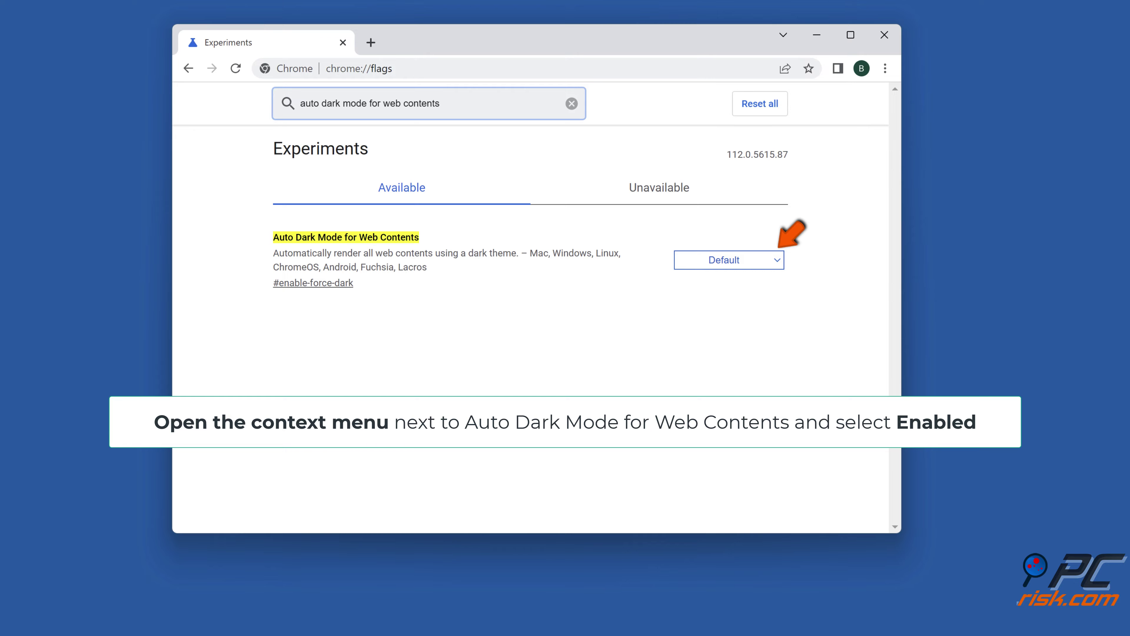
Set Auto Dark Mode for Web Contents to Enabled and relaunch Chrome.
left_click(777, 261)
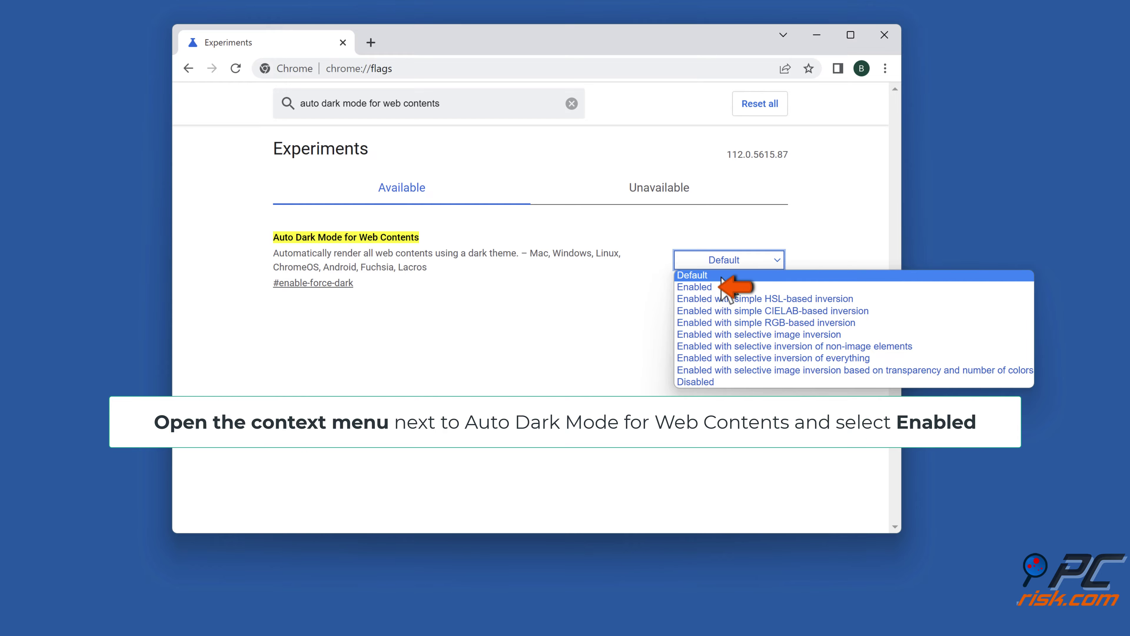
left_click(697, 290)
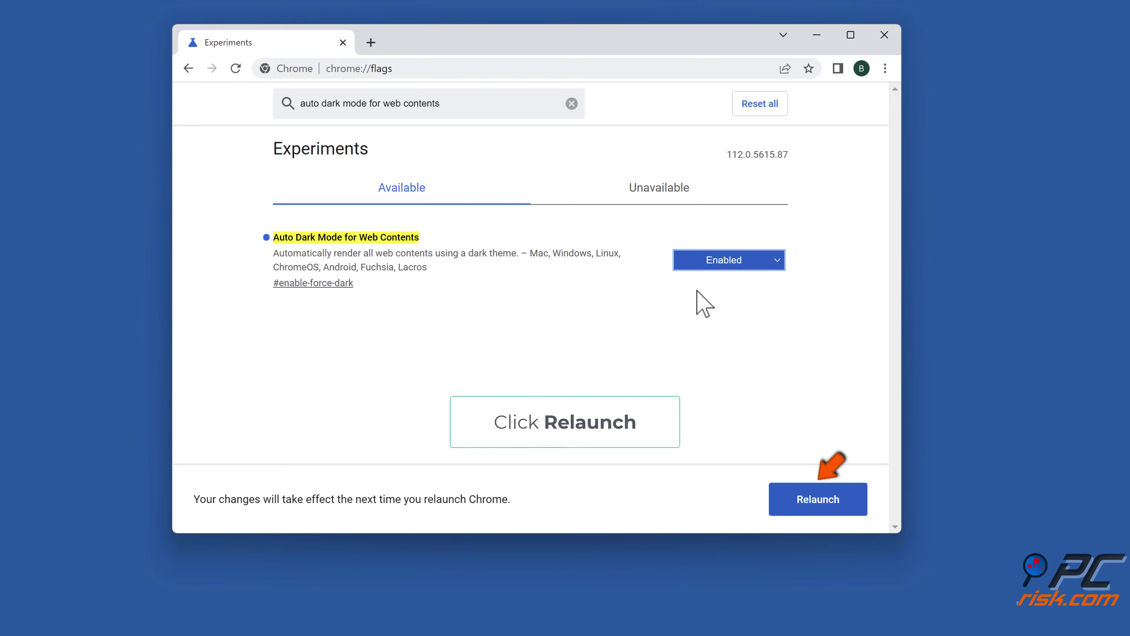
left_click(816, 506)
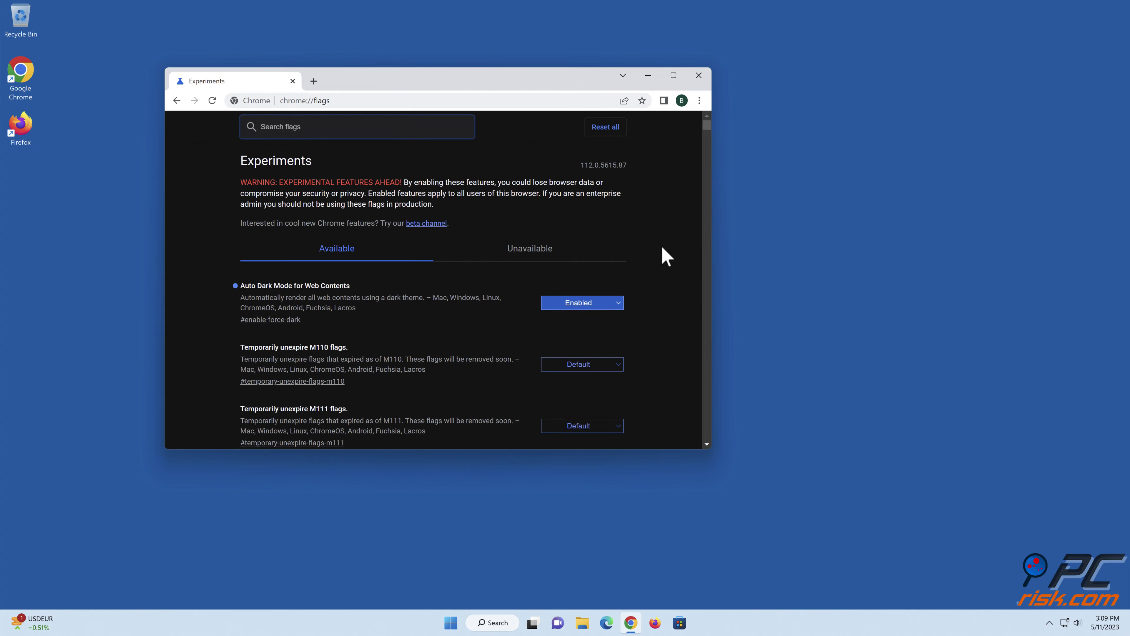
Close the relaunched, dark-mode Chrome window.
left_click(699, 76)
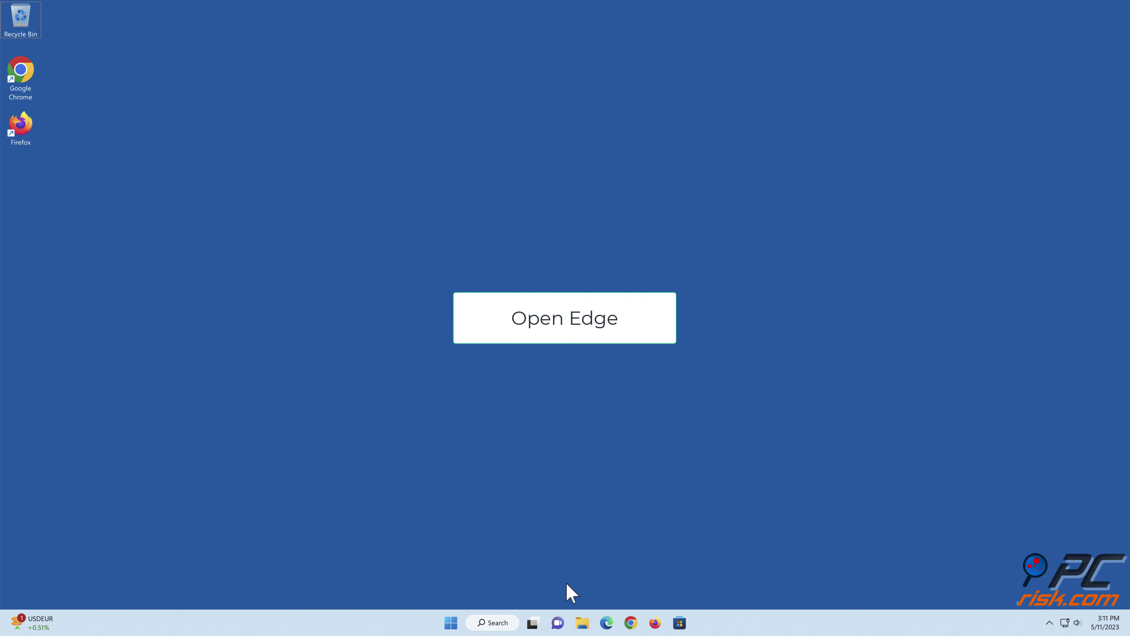
Open edge://flags in Edge and search for 'auto dark mode for web contents'.
left_click(606, 622)
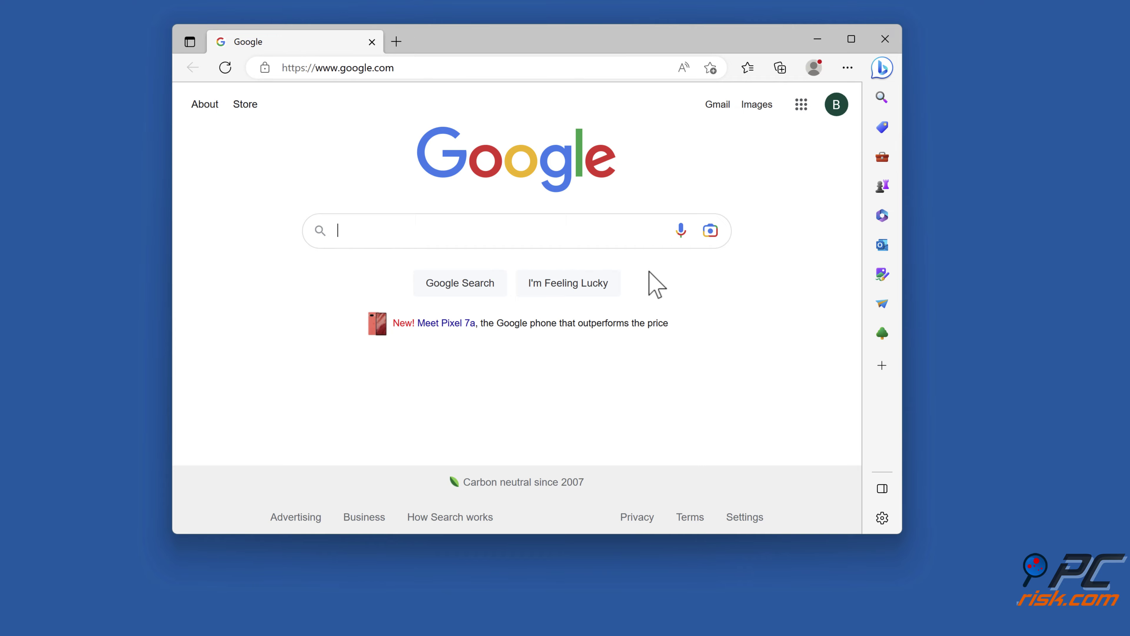
left_click(586, 69)
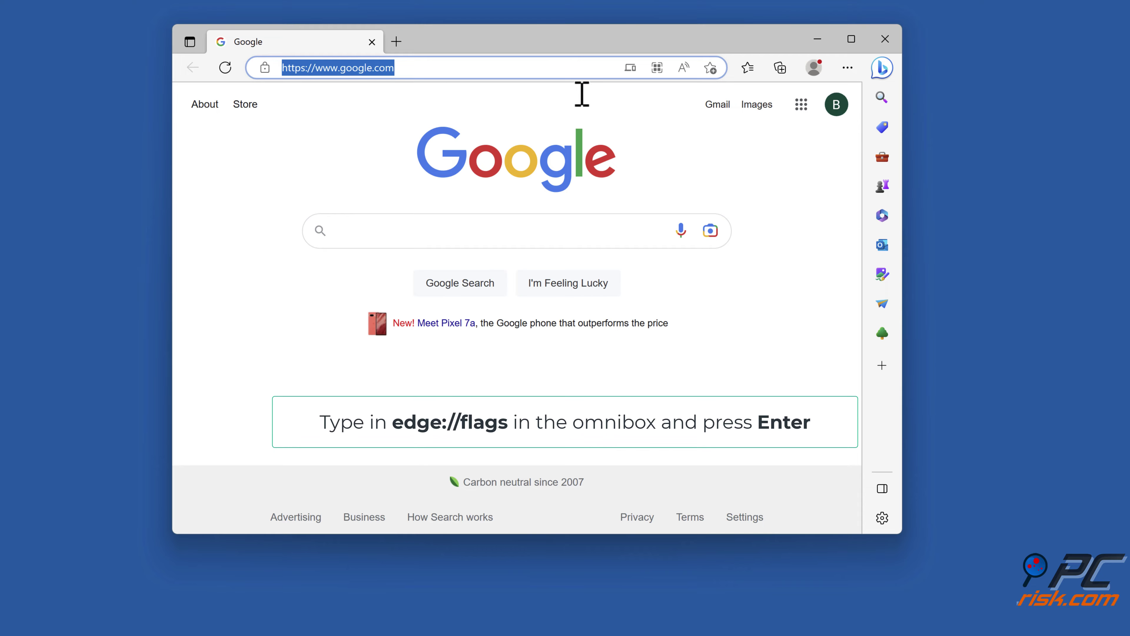
type("edge://")
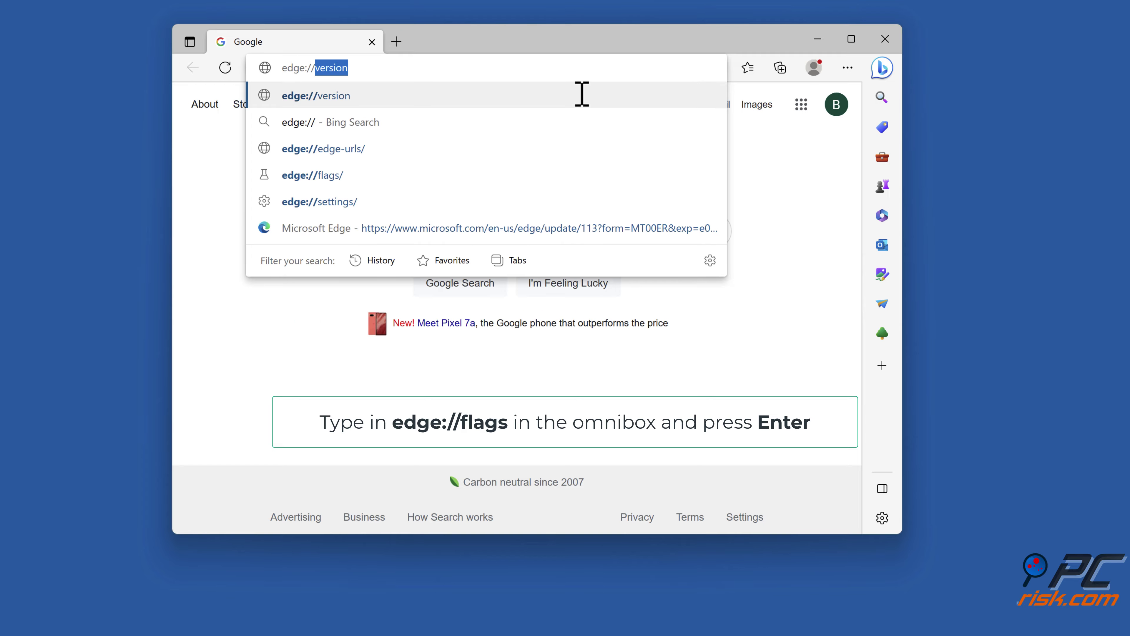
type("flags")
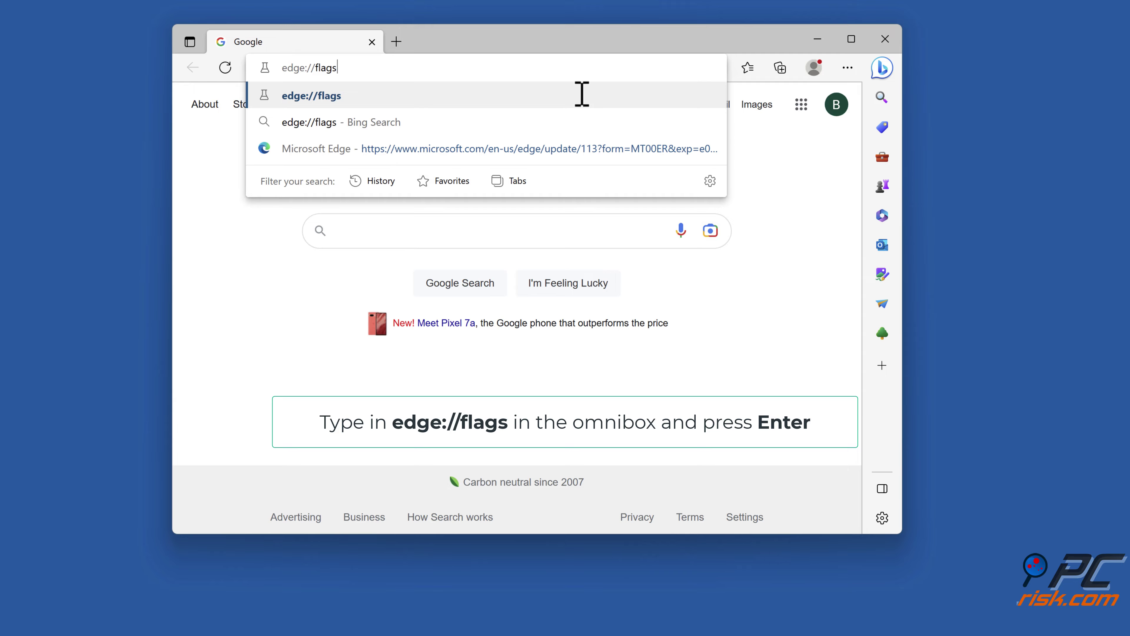
key("Return")
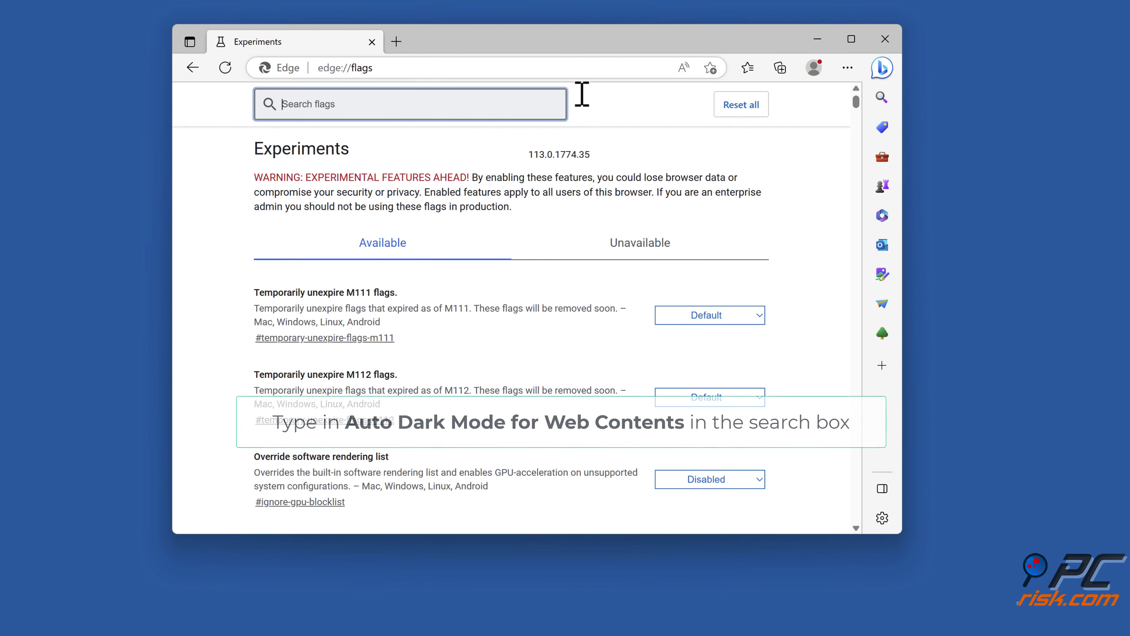
type("auto dark m")
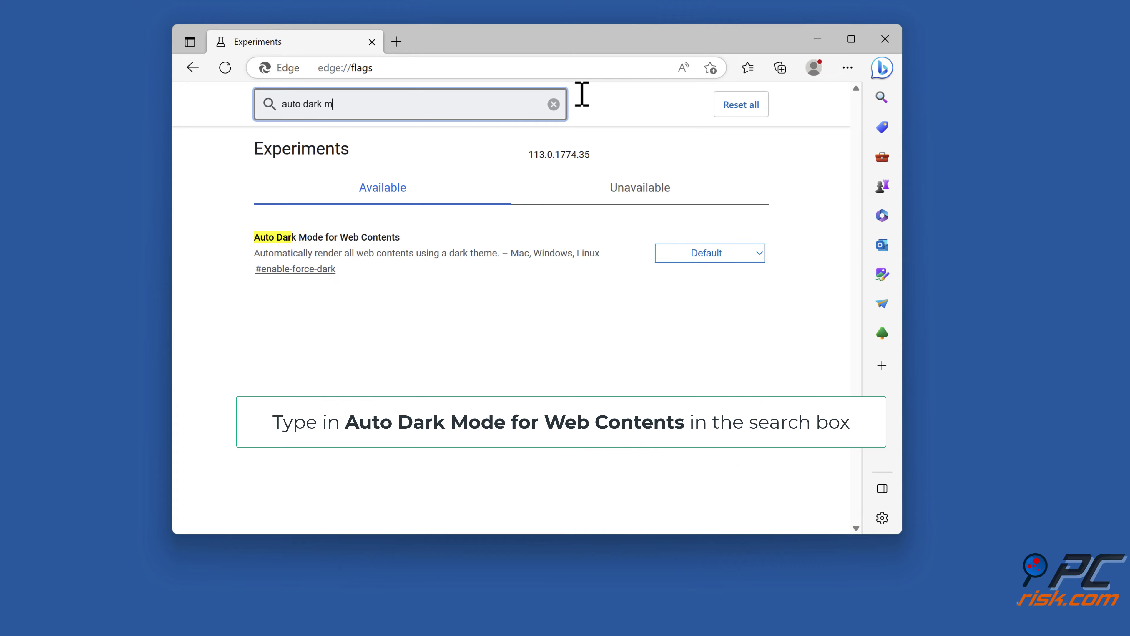
type("ode for web contents")
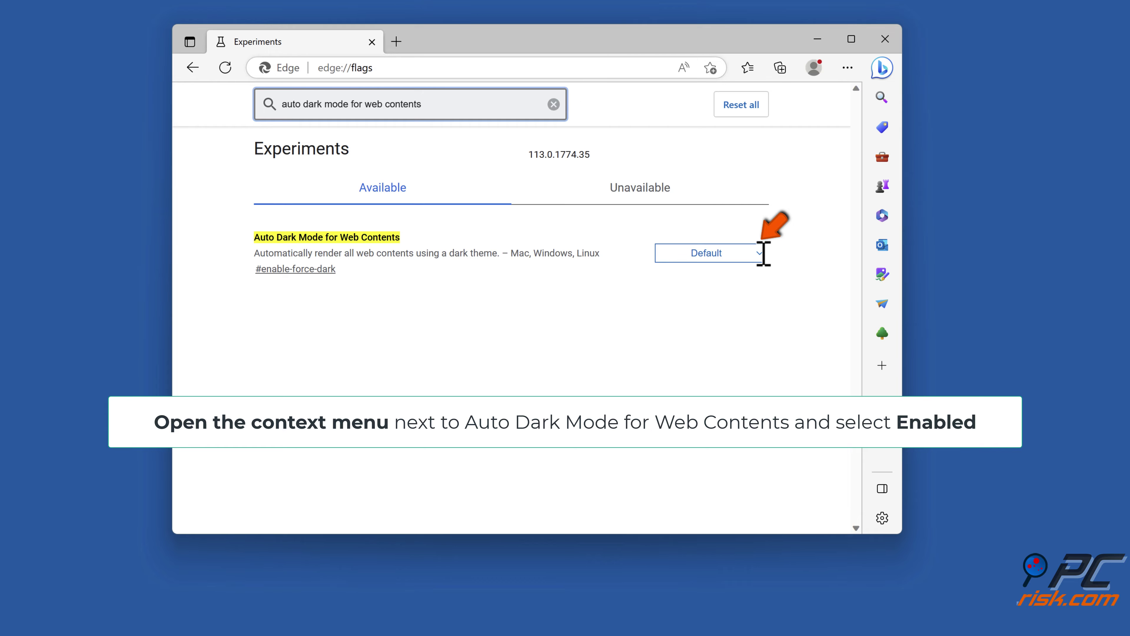
Set Auto Dark Mode for Web Contents to Enabled and restart Edge.
left_click(760, 253)
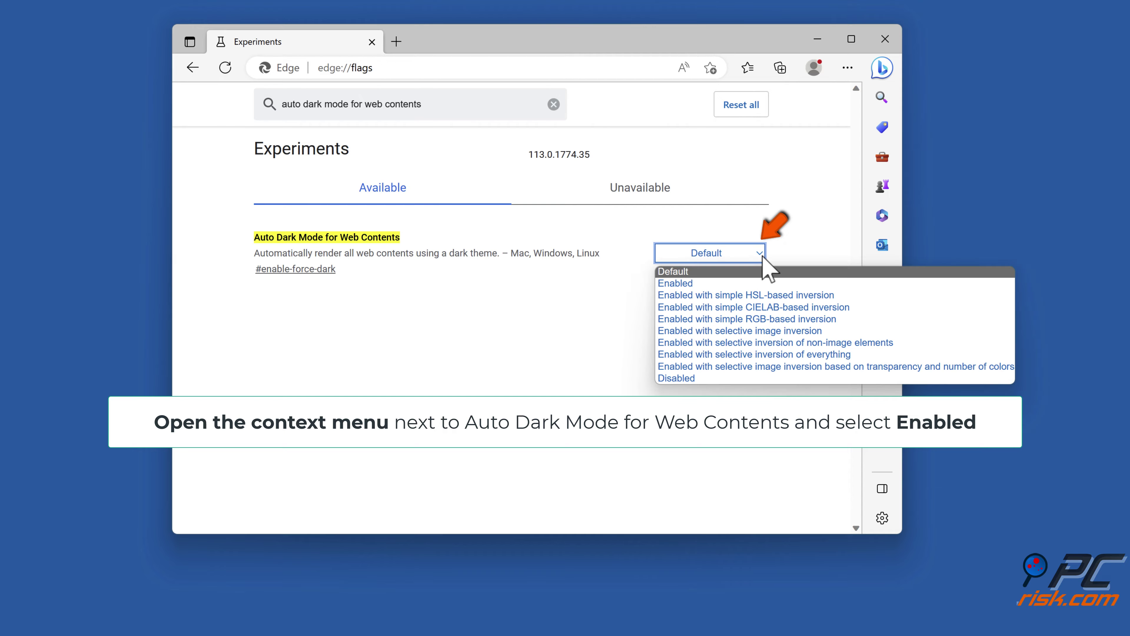
left_click(680, 285)
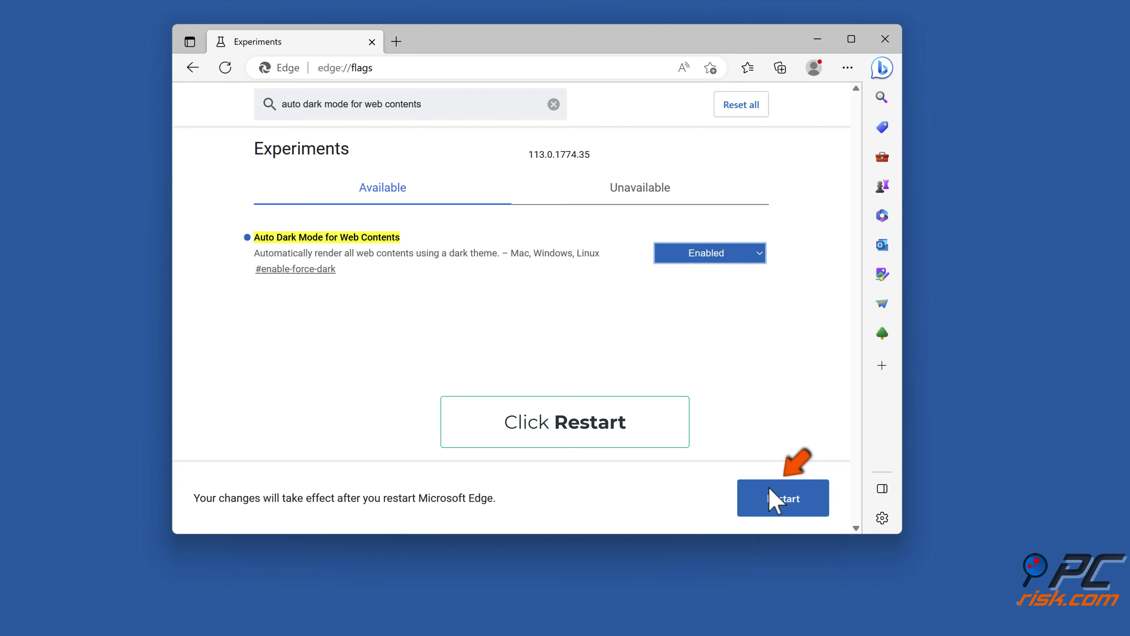
left_click(791, 518)
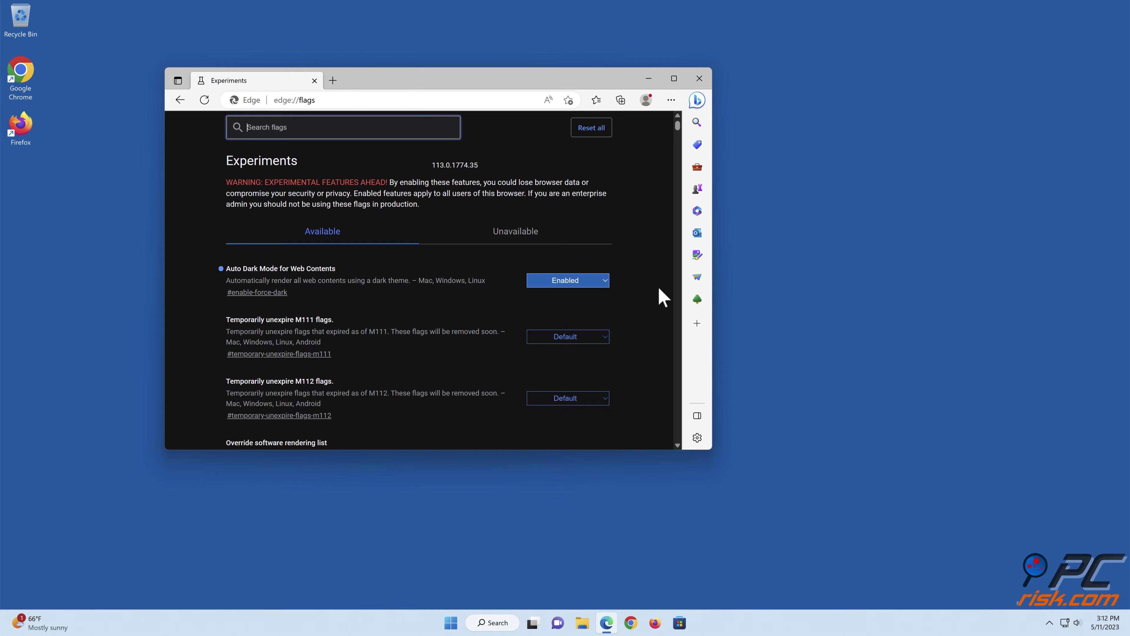
Close the restarted, dark-mode Edge window.
left_click(699, 79)
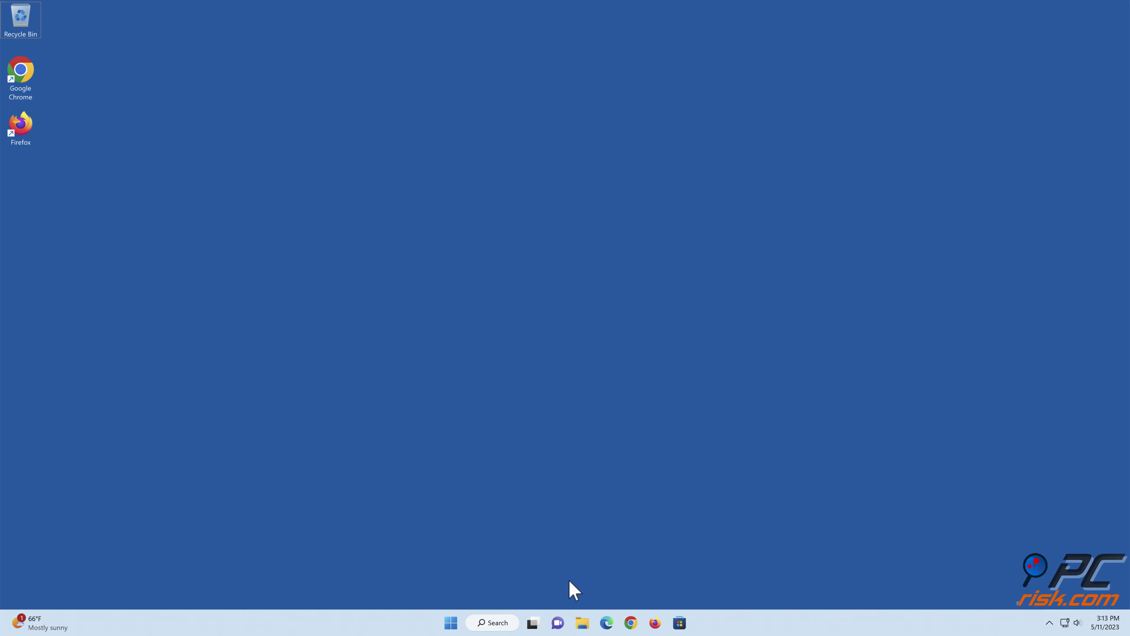
Open Chrome's Extensions page via More tools and expand its navigation panel.
left_click(631, 623)
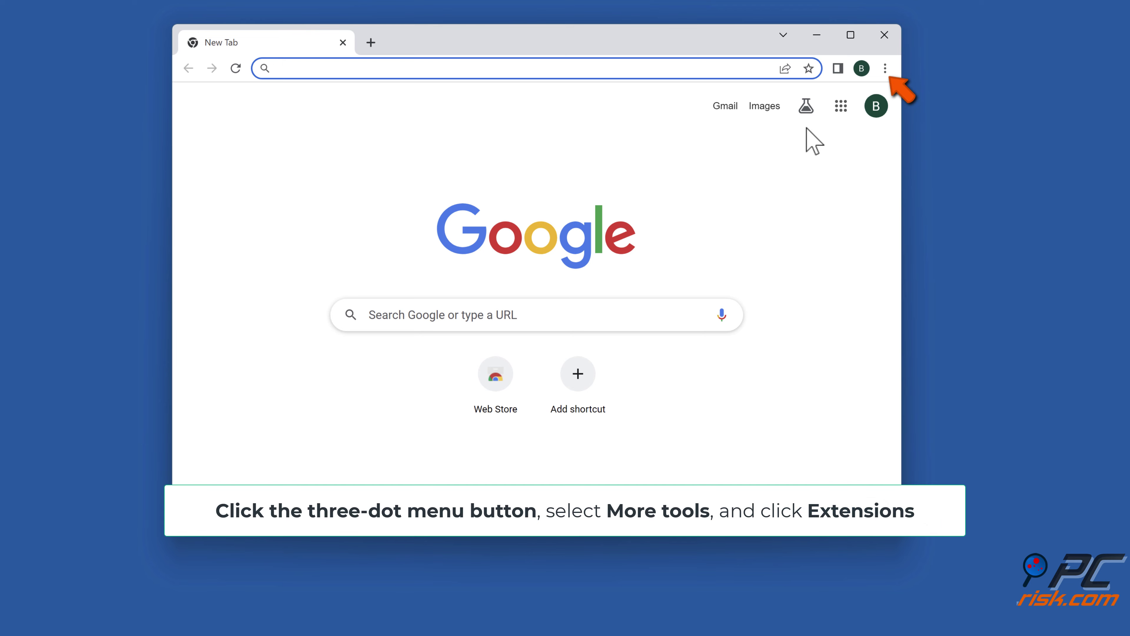
left_click(885, 71)
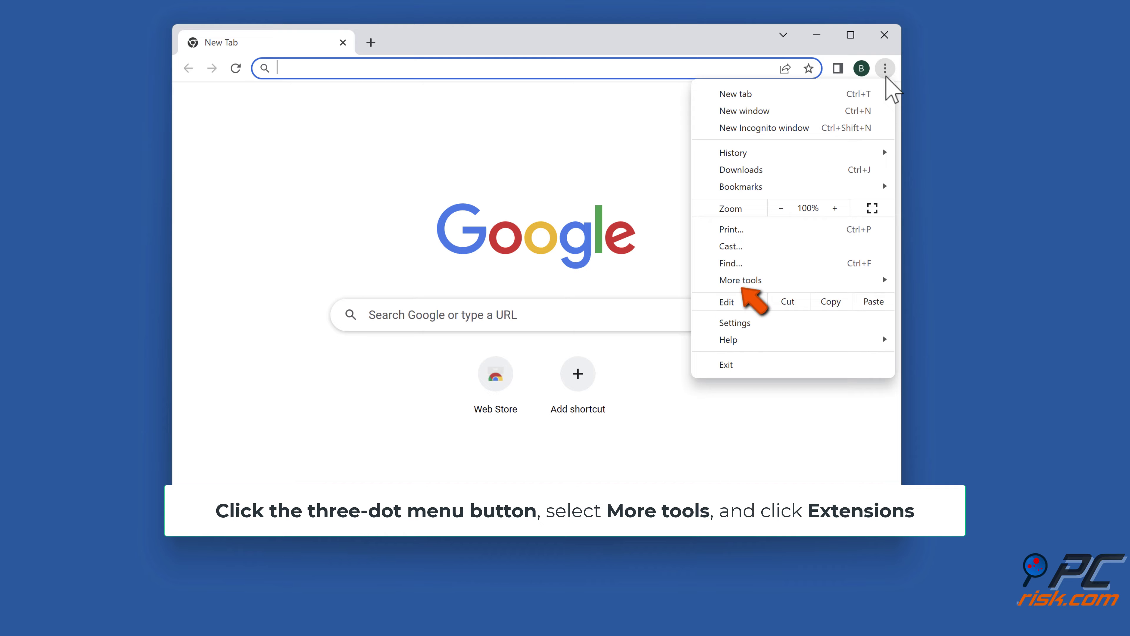
mouse_move(787, 285)
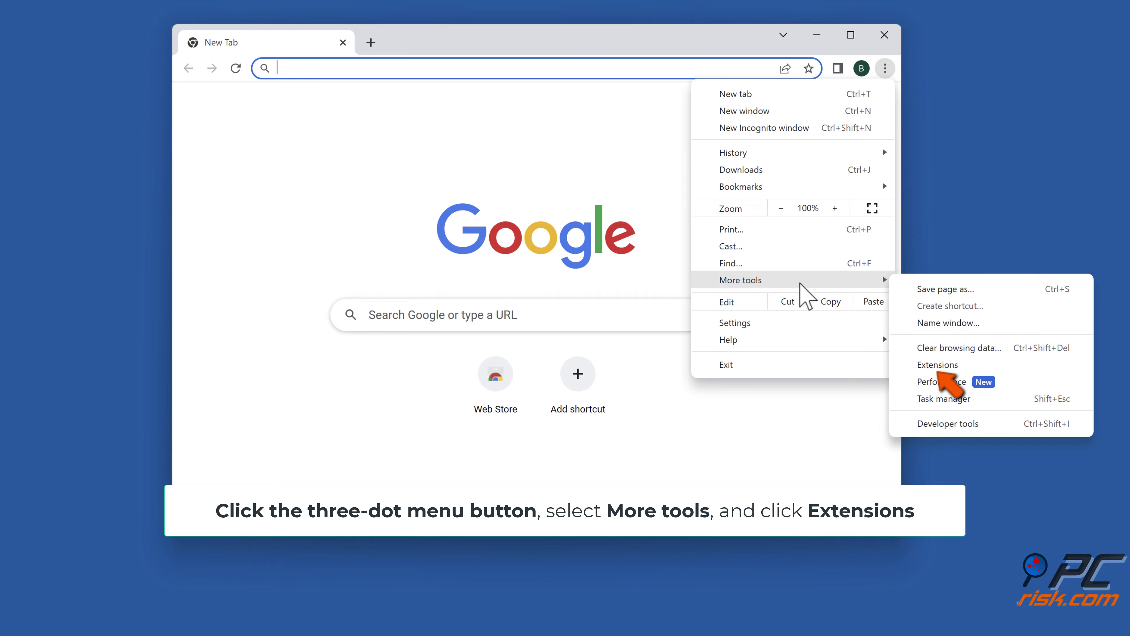
left_click(937, 368)
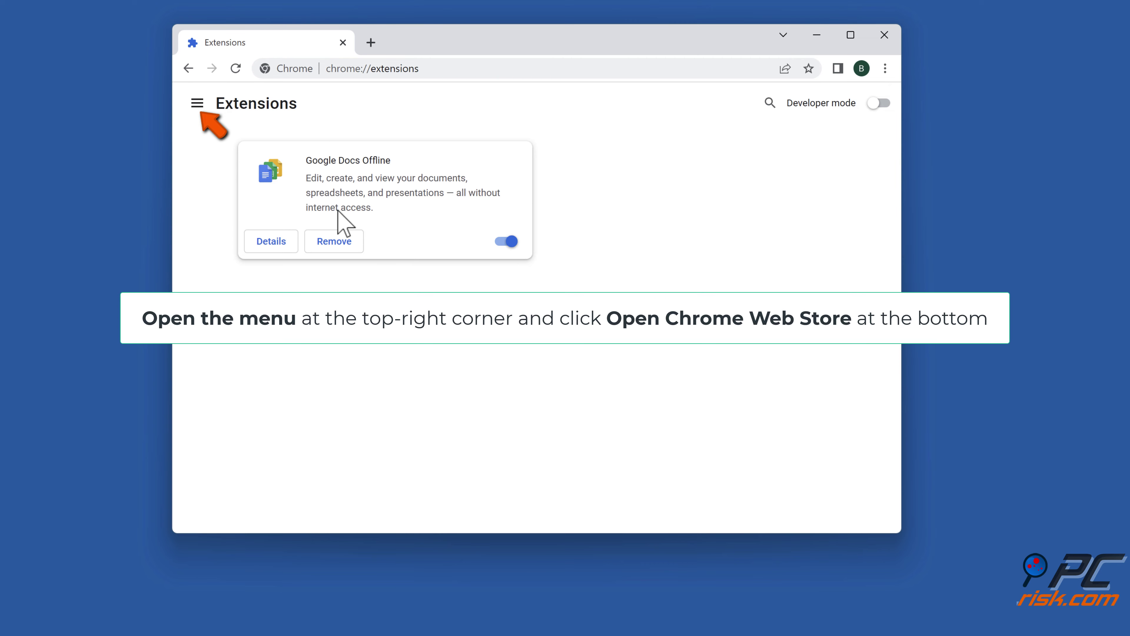
left_click(198, 103)
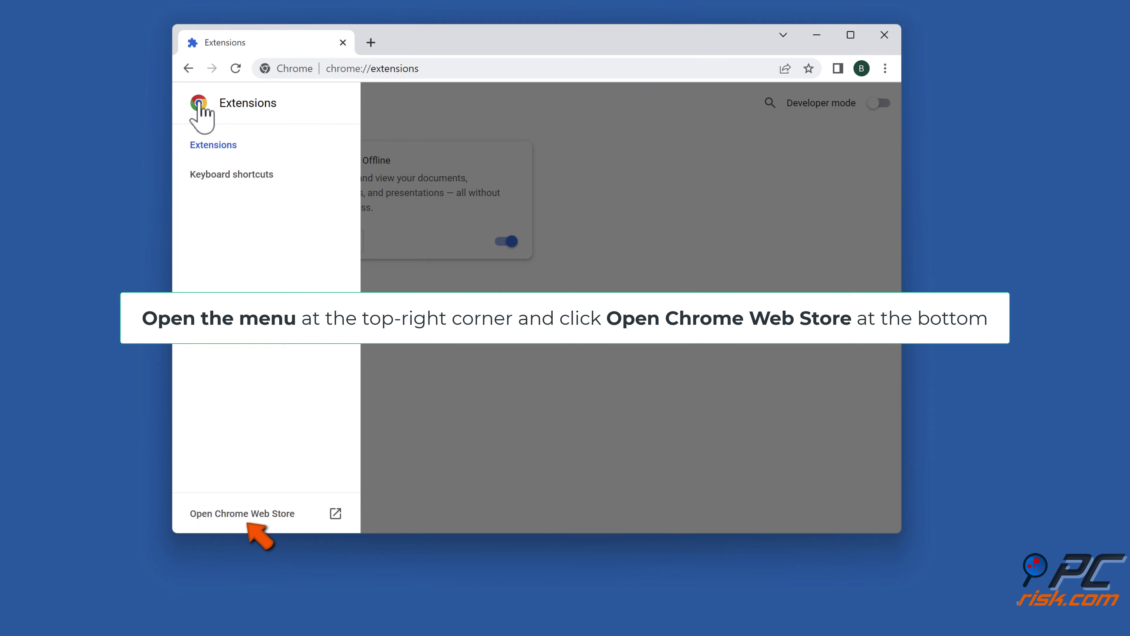
Search the Chrome Web Store for 'docsafterdark' and add DocsAfterDark to Chrome.
left_click(247, 515)
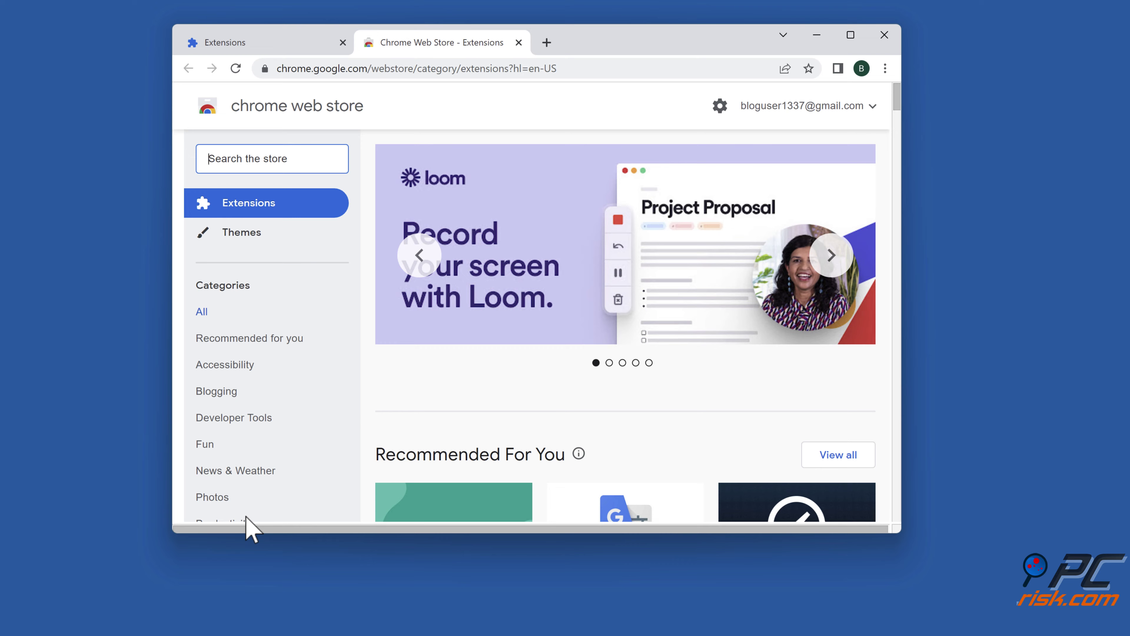
type("do")
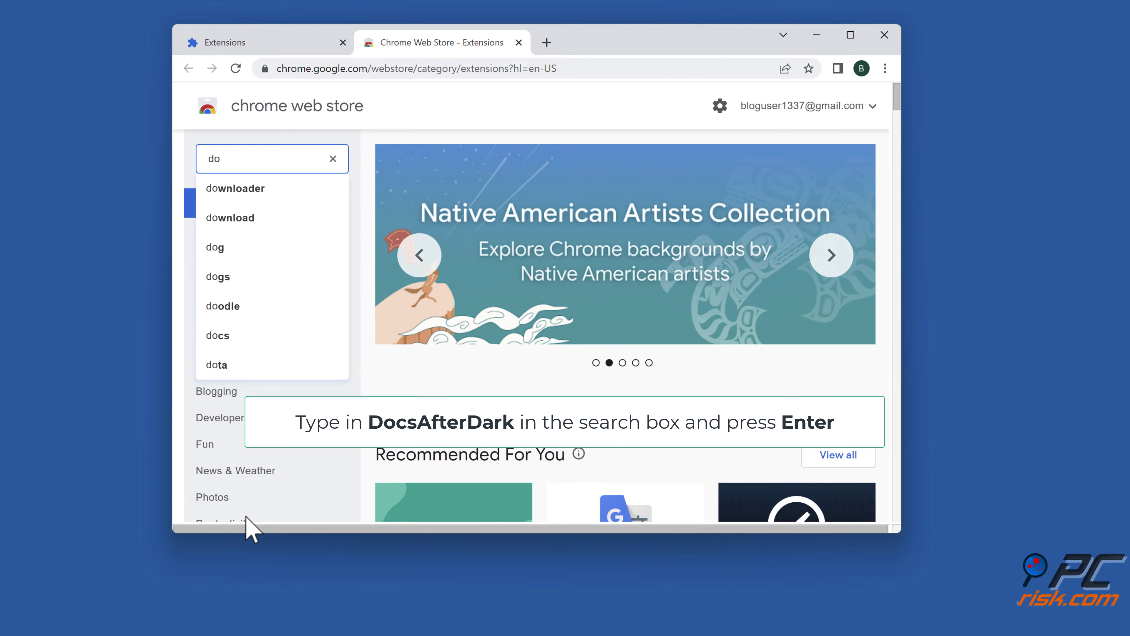
type("csafterdark")
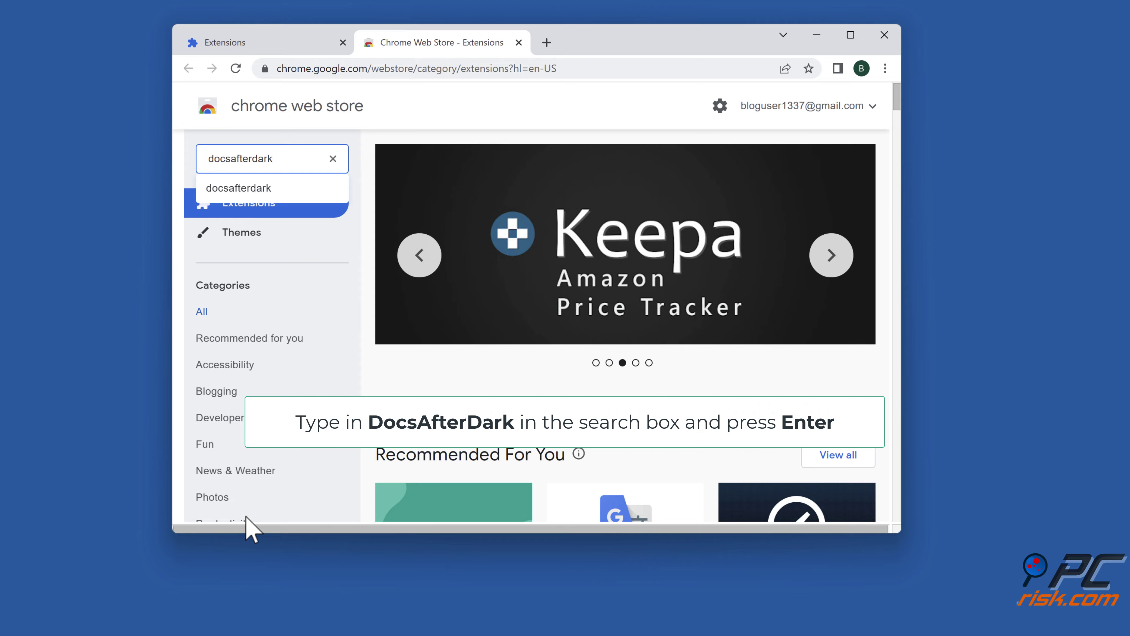
key("Return")
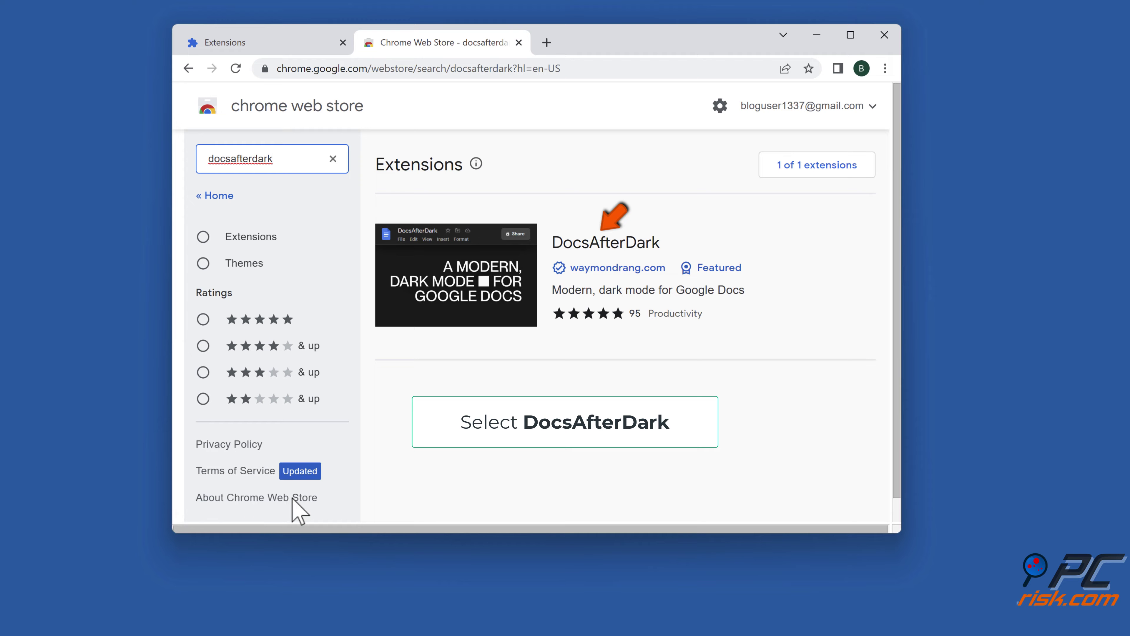
left_click(612, 249)
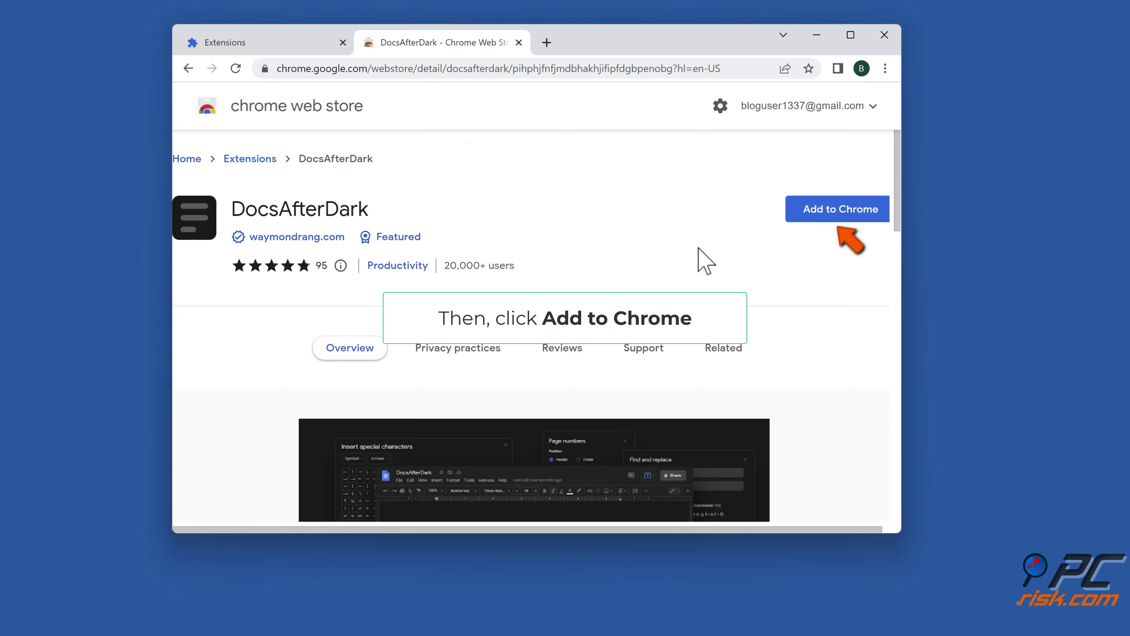
left_click(839, 217)
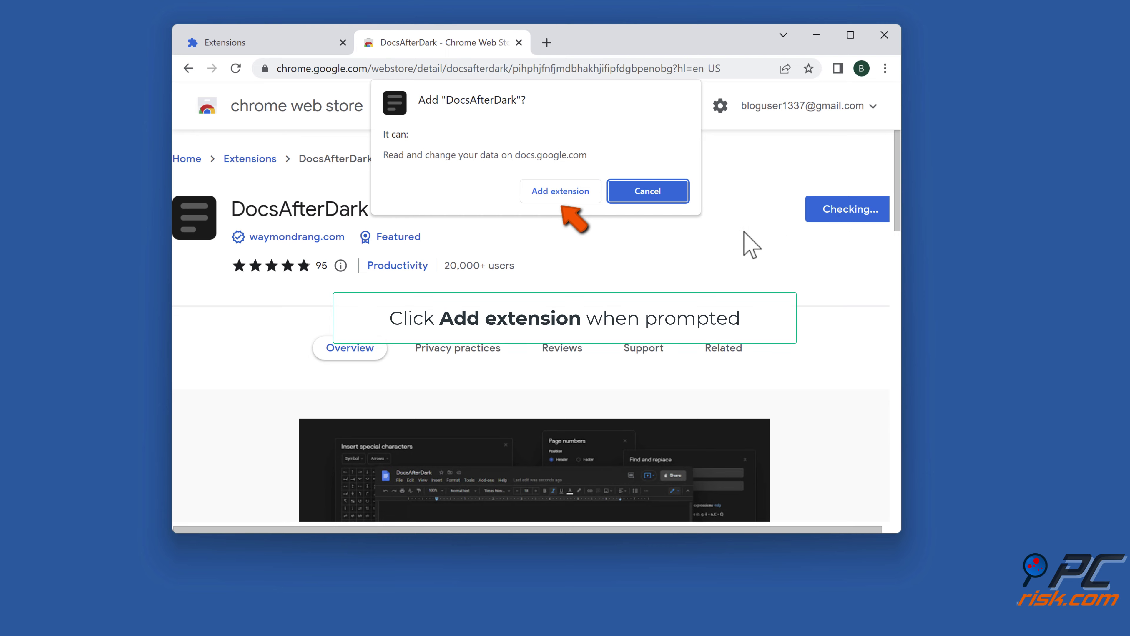
left_click(561, 198)
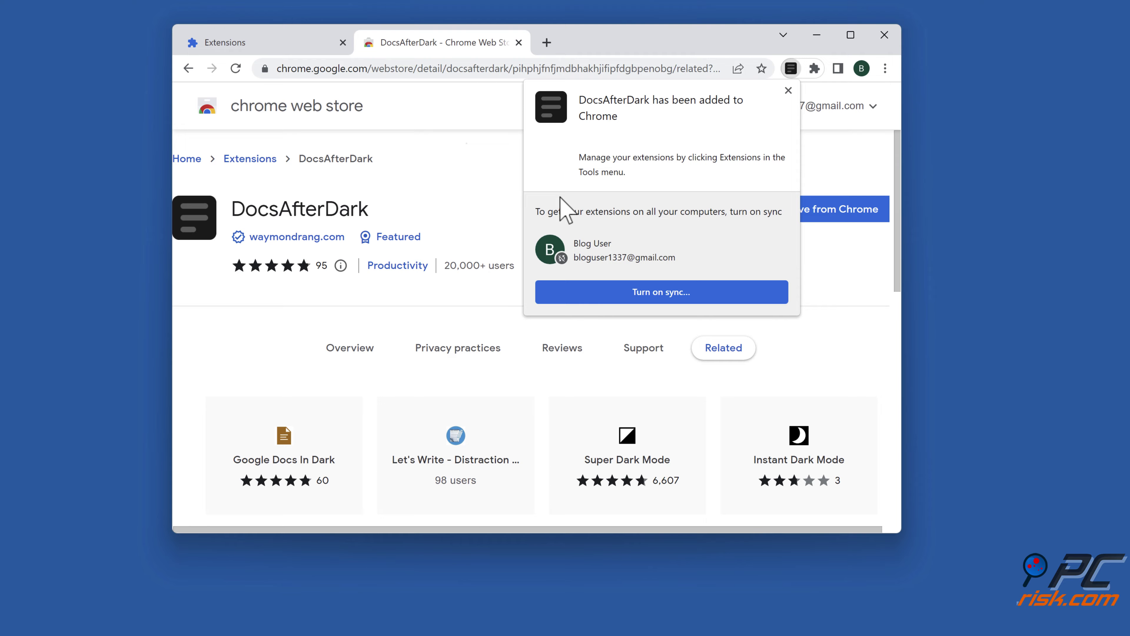
Toggle DocsAfterDark's Global dark mode off and back on, then close Chrome.
left_click(788, 91)
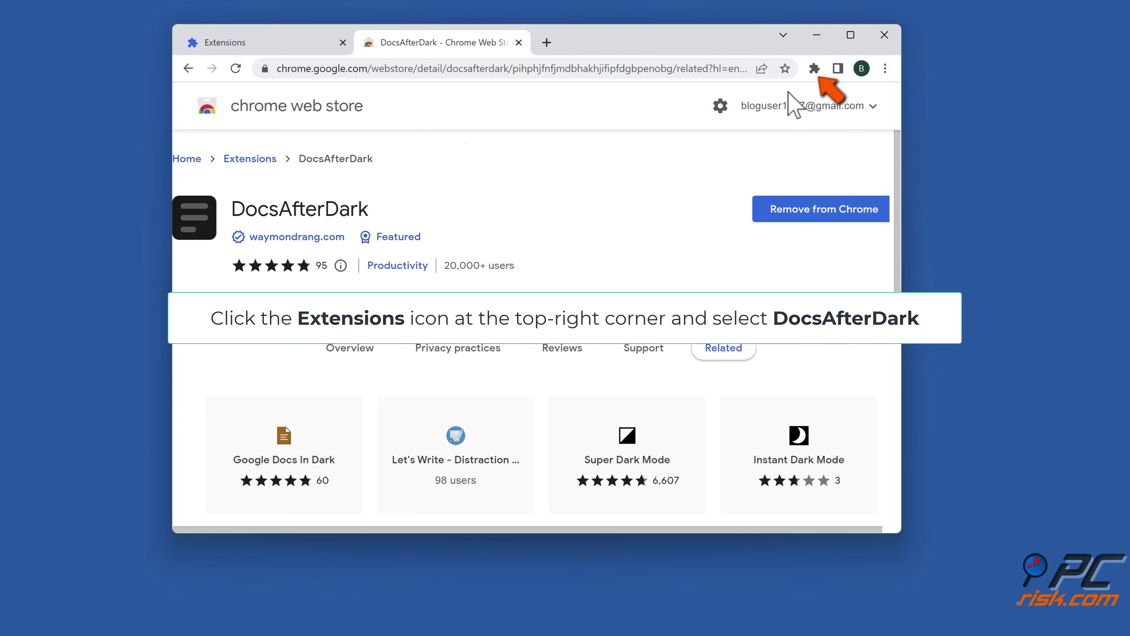
left_click(814, 70)
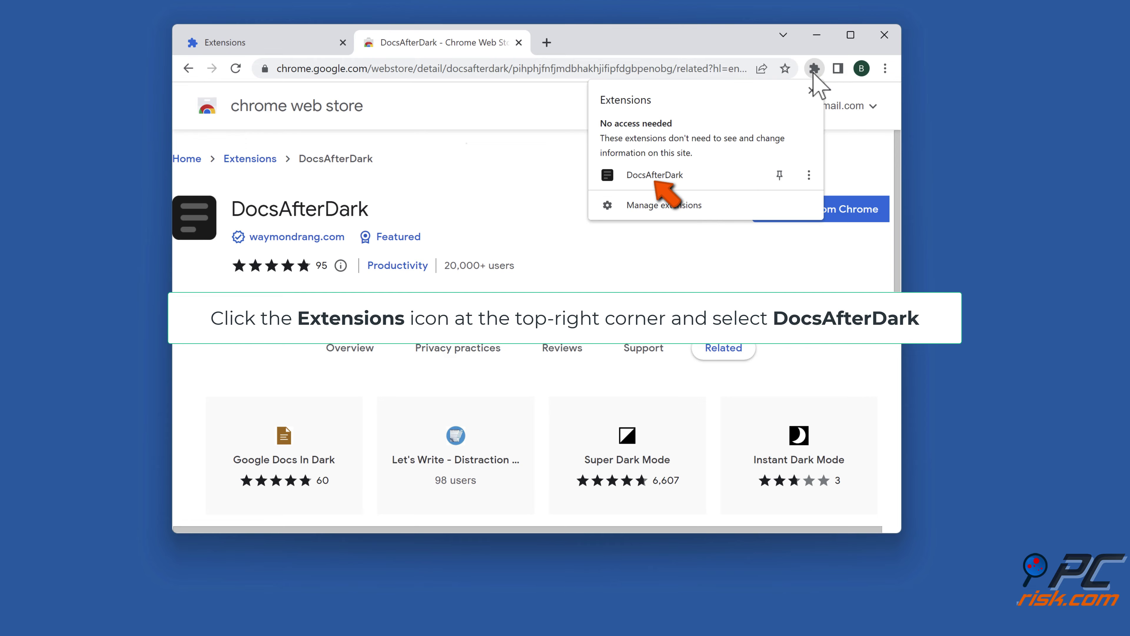
left_click(654, 180)
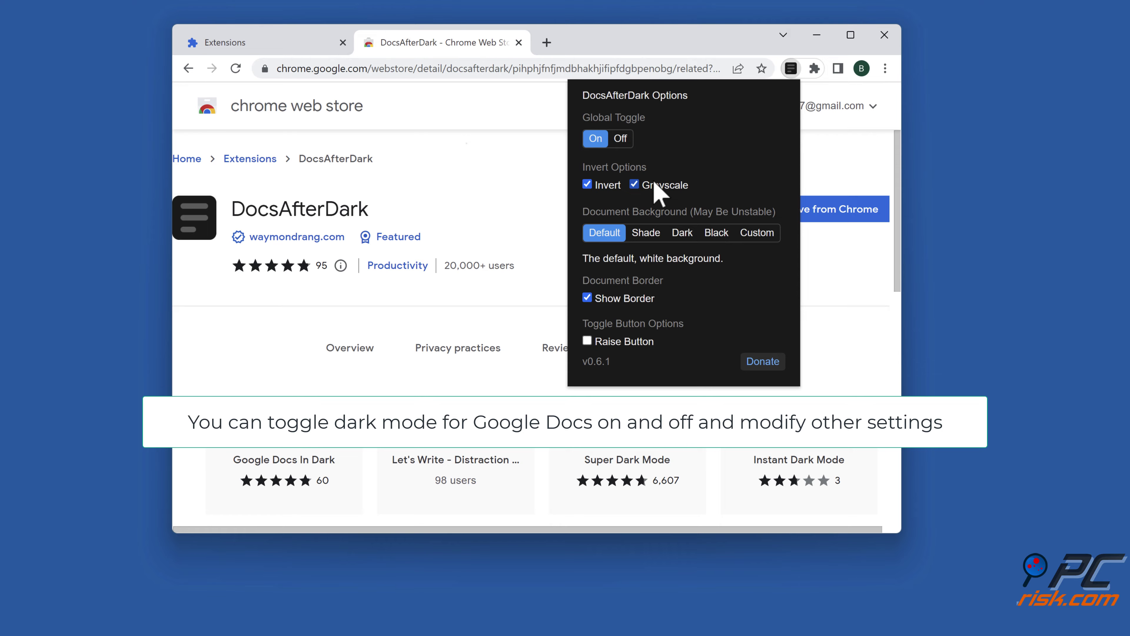
left_click(613, 140)
left_click(605, 142)
left_click(521, 153)
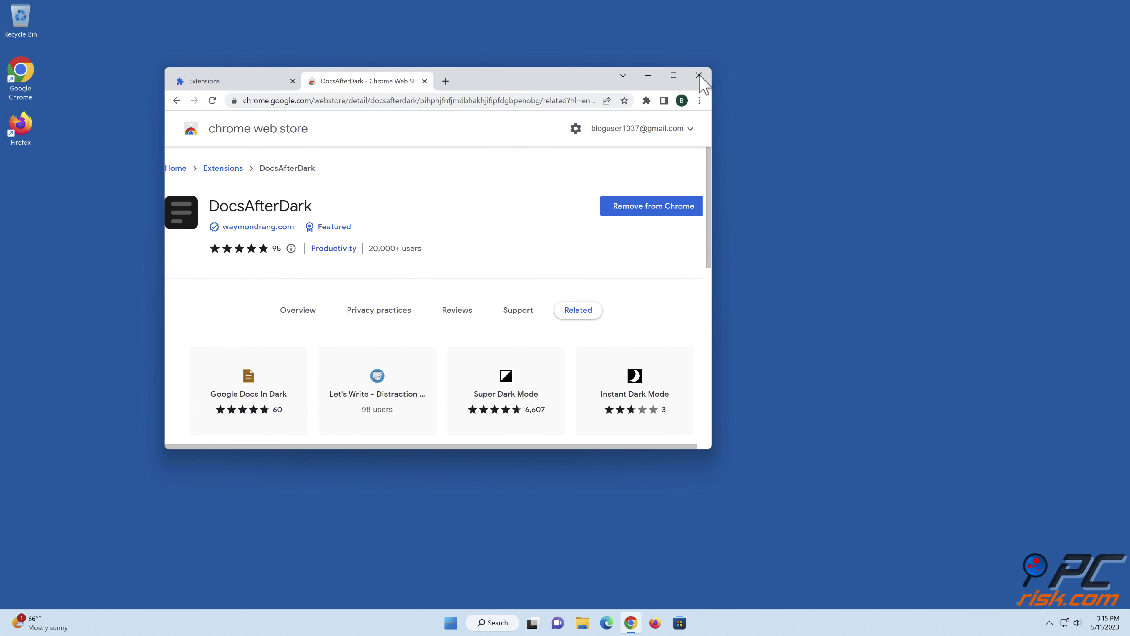
left_click(699, 75)
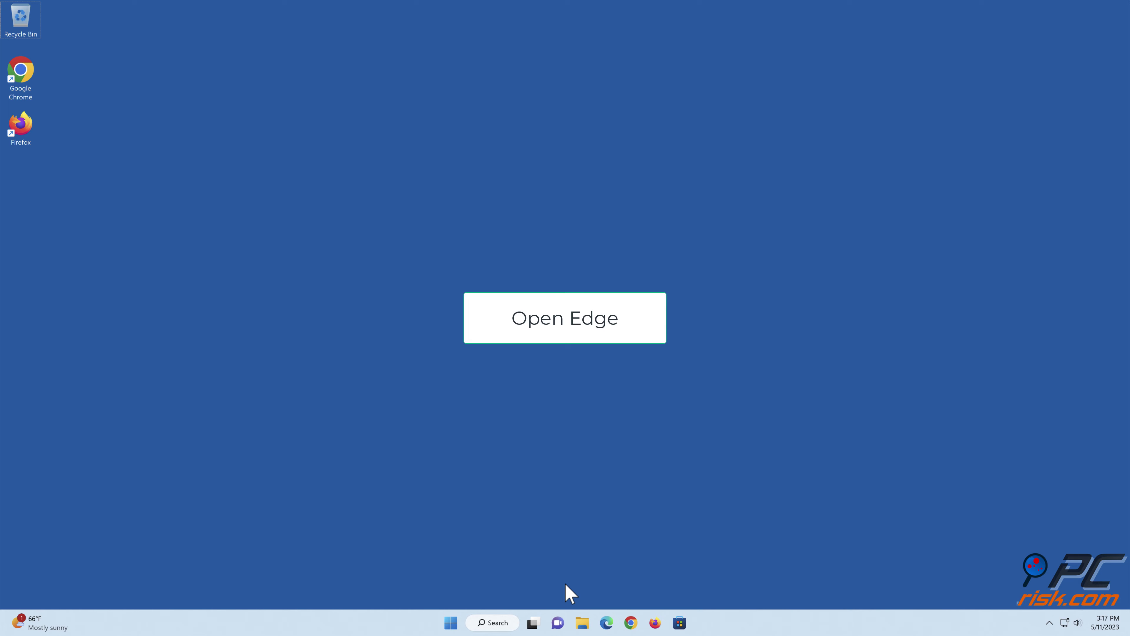
Launch Edge and open its Extensions panel from the three-dot menu.
left_click(597, 615)
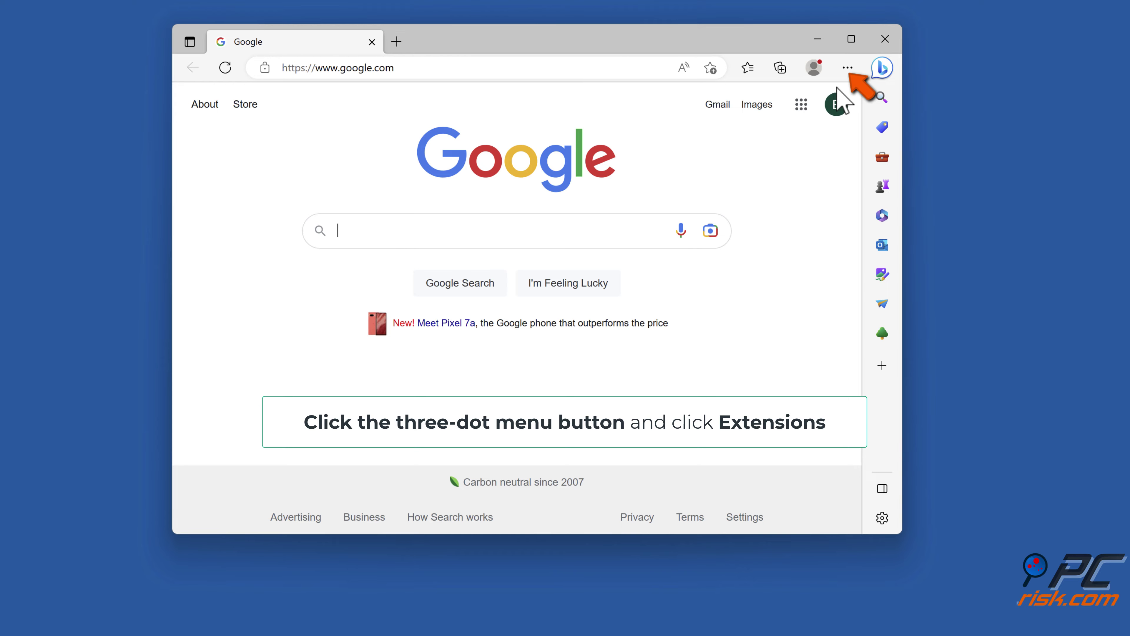
left_click(848, 68)
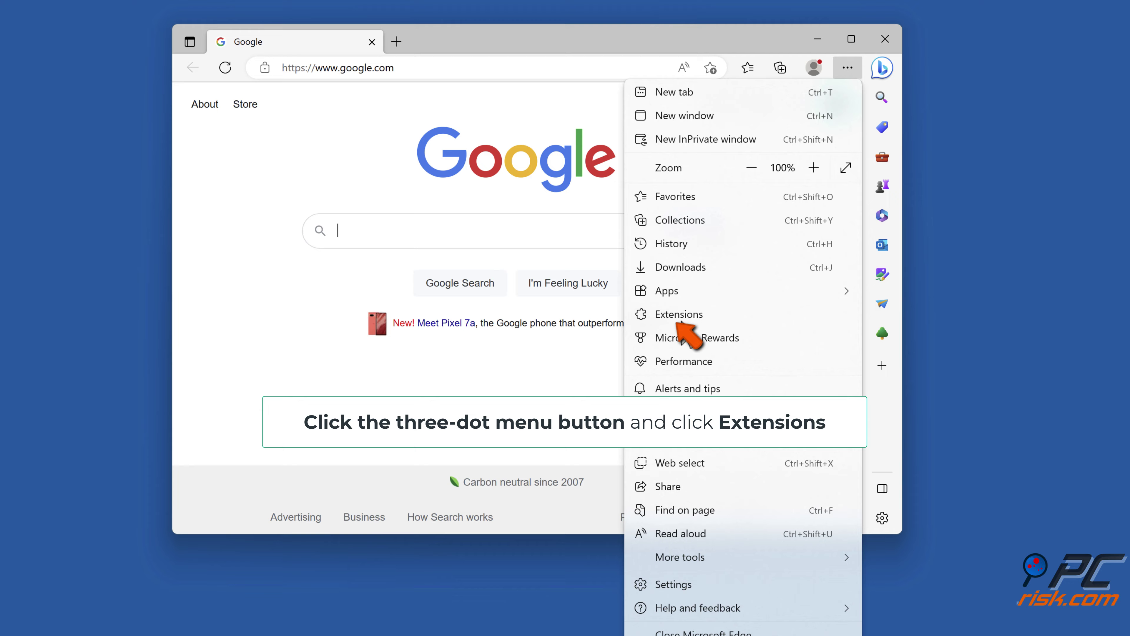
left_click(680, 315)
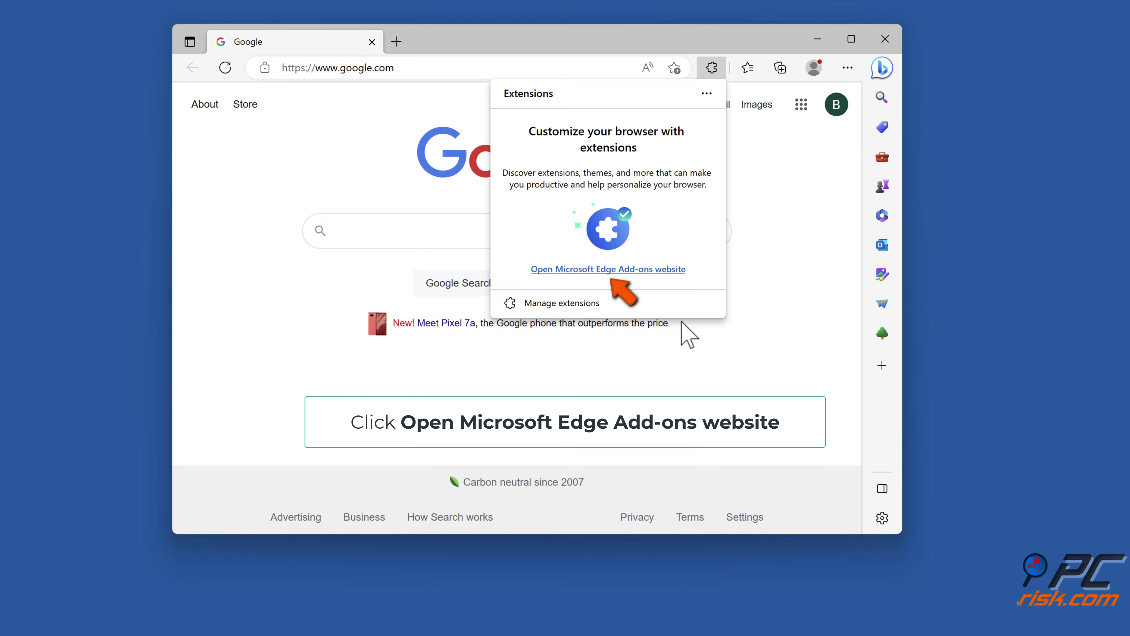
Search Edge Add-ons for 'docsafterdark' and install the DocsAfterDark extension.
left_click(619, 269)
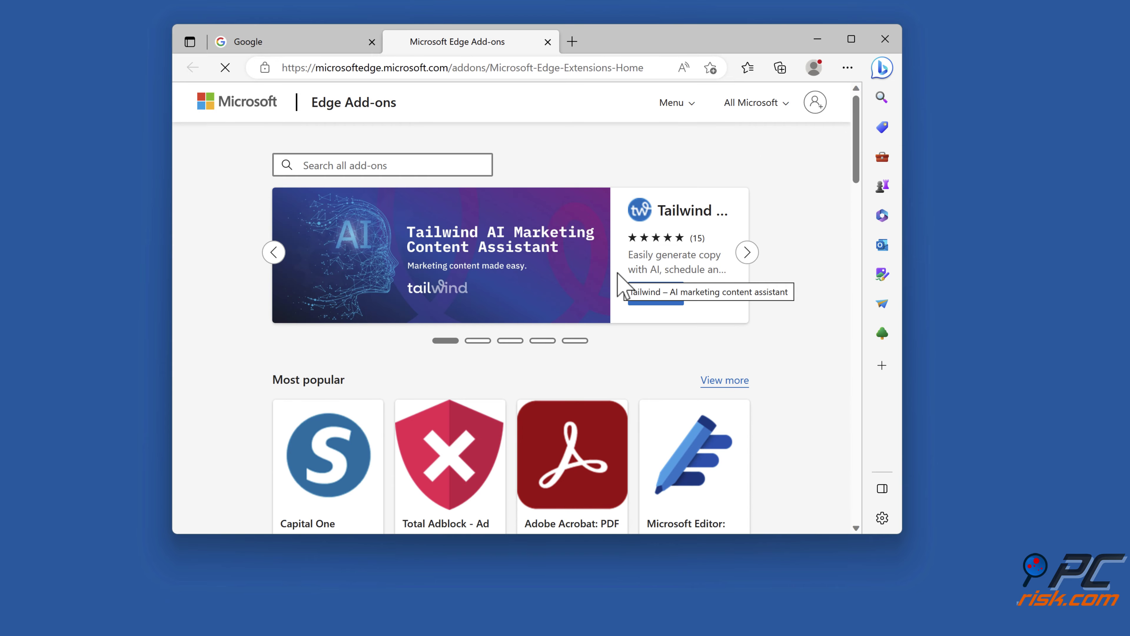
type("docs")
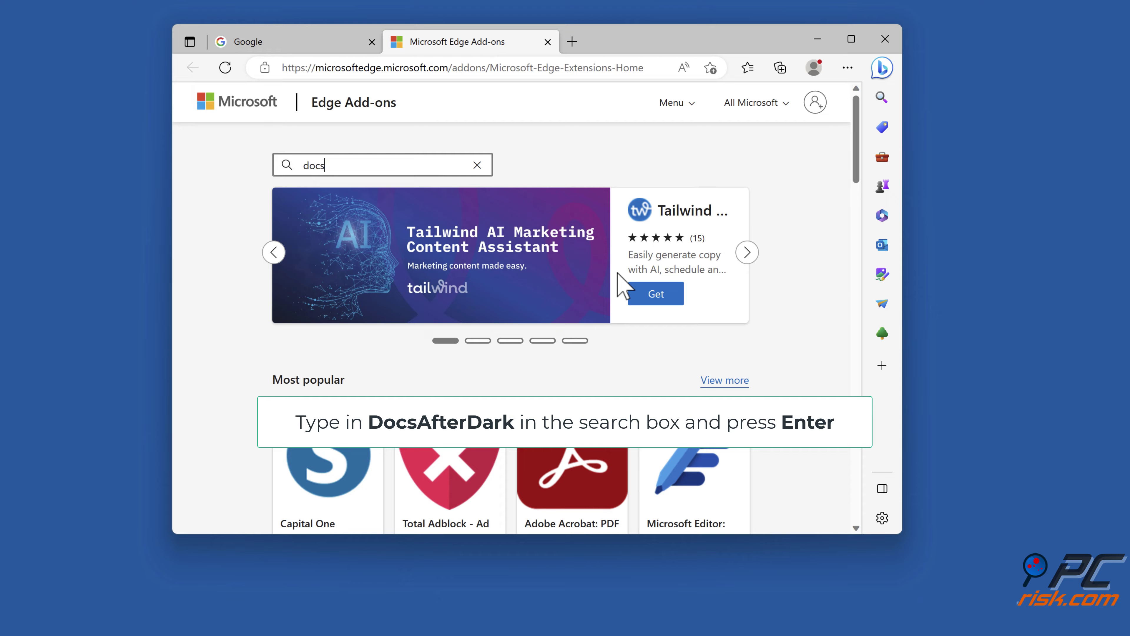
type("afterdark")
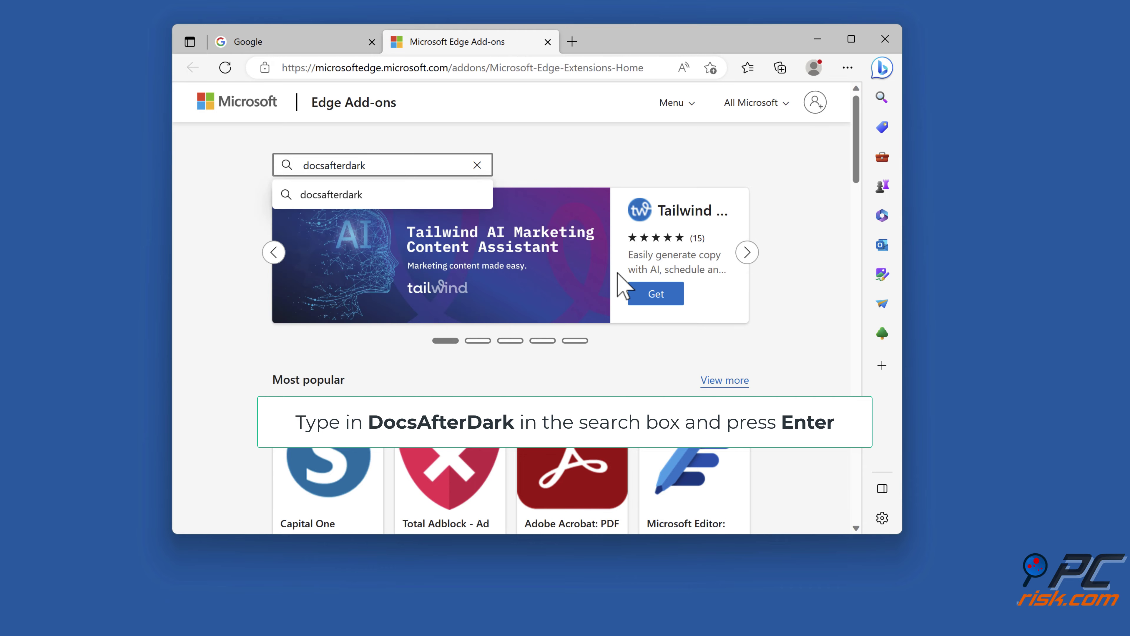
key("Return")
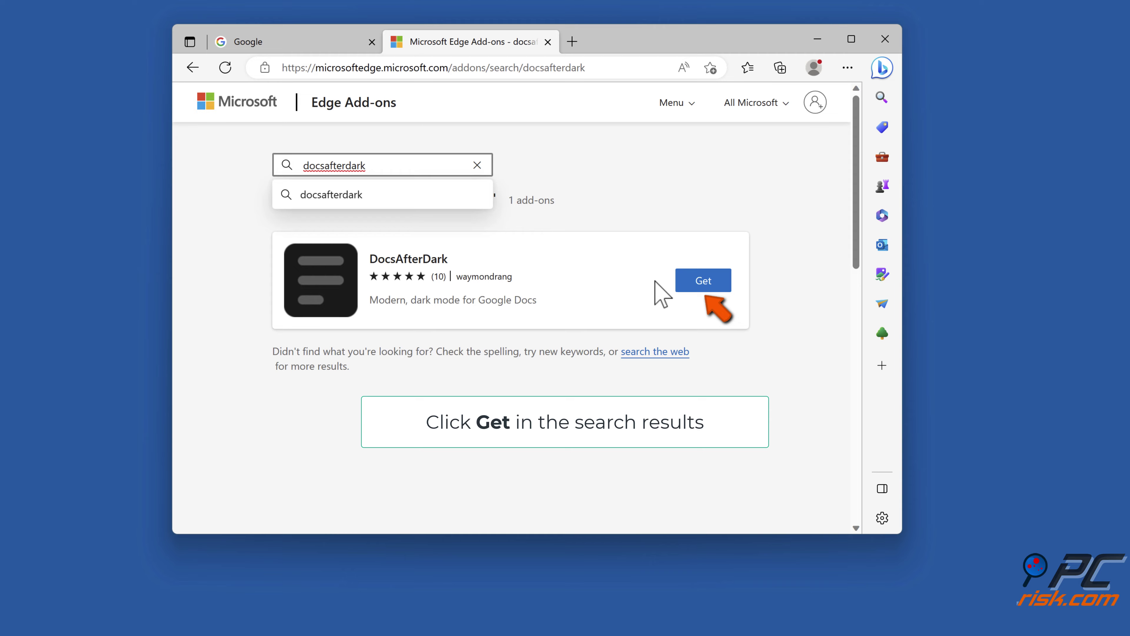
left_click(705, 289)
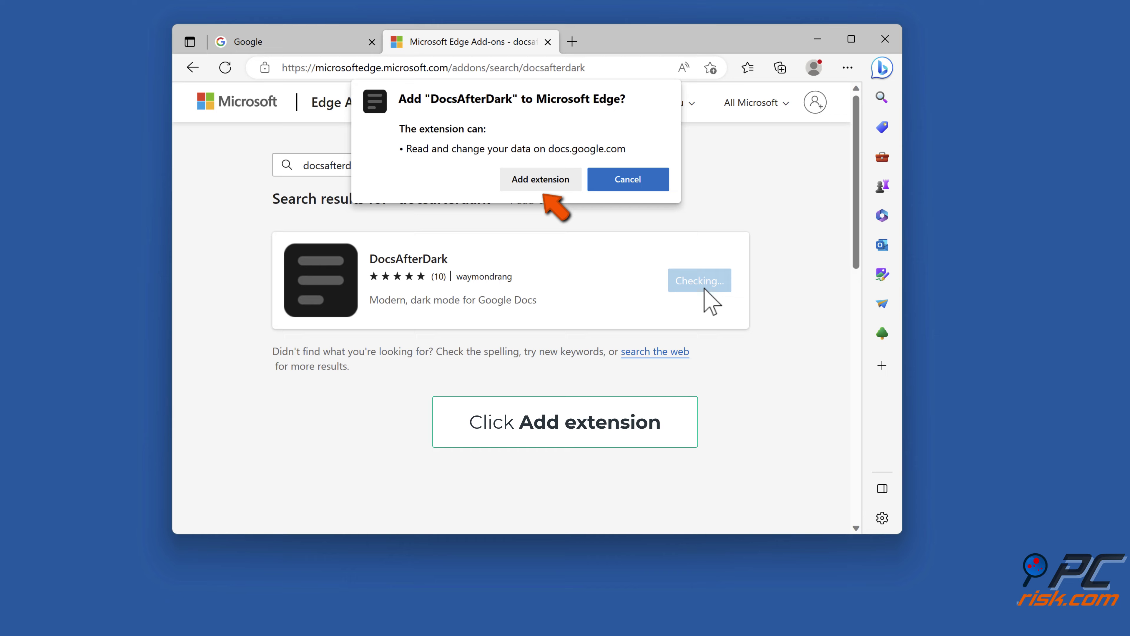
left_click(540, 183)
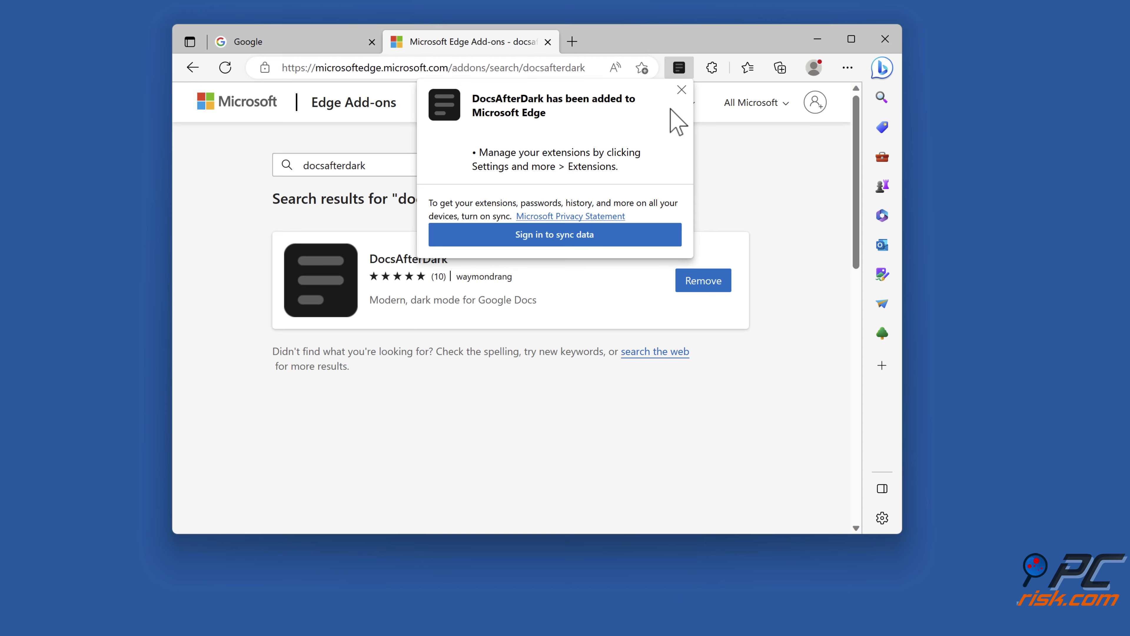
left_click(681, 90)
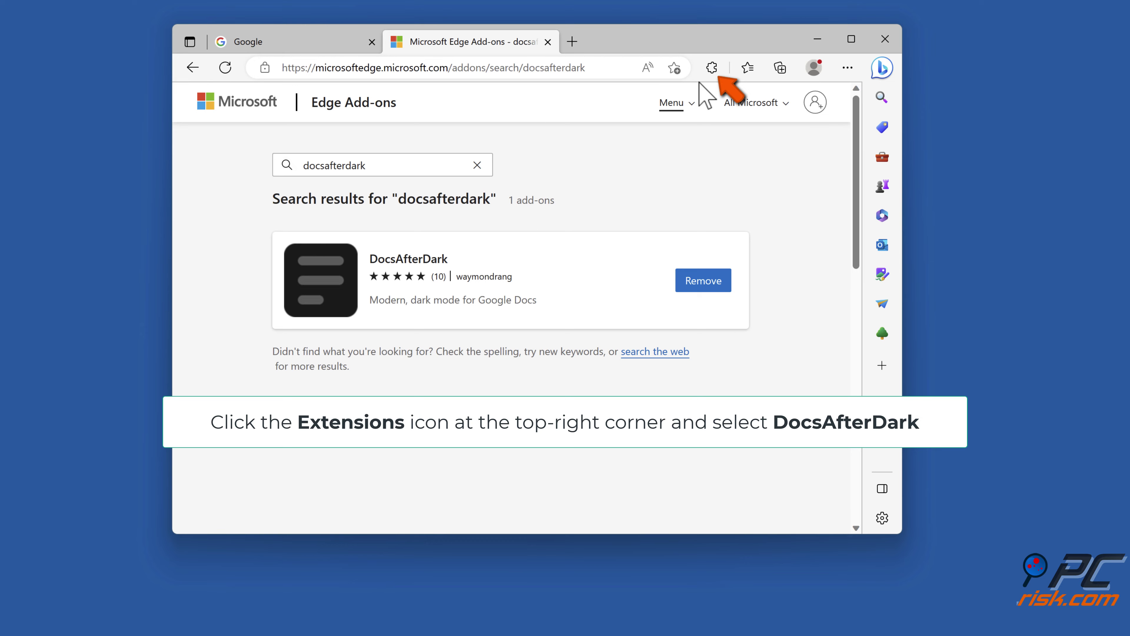
Toggle DocsAfterDark's Global dark mode off and back on in Edge, then close Edge.
left_click(712, 68)
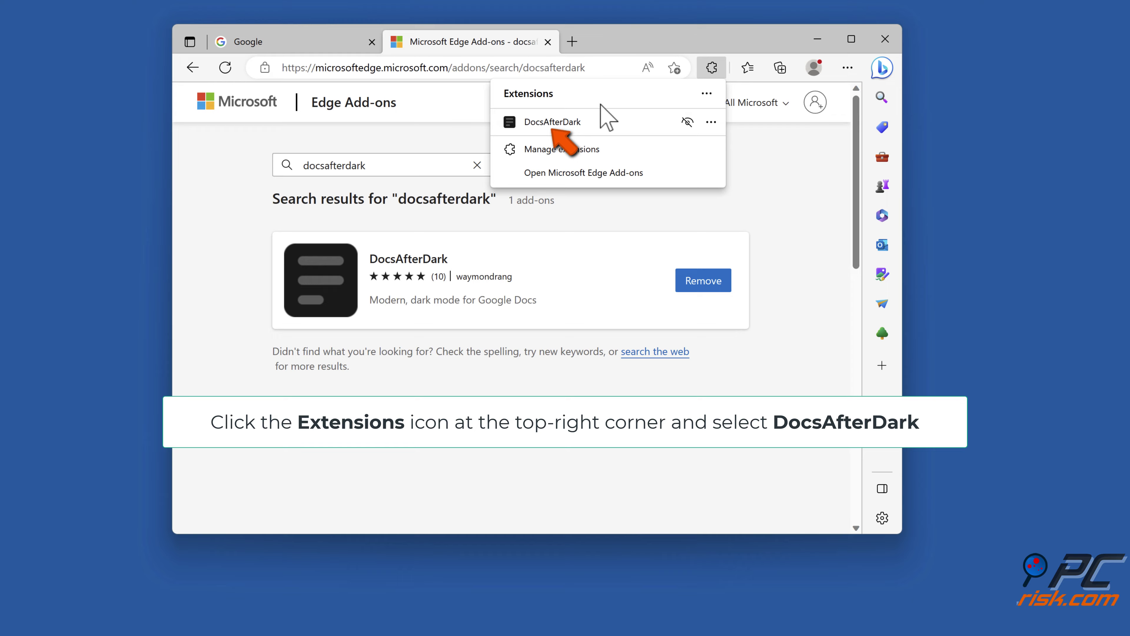
left_click(548, 125)
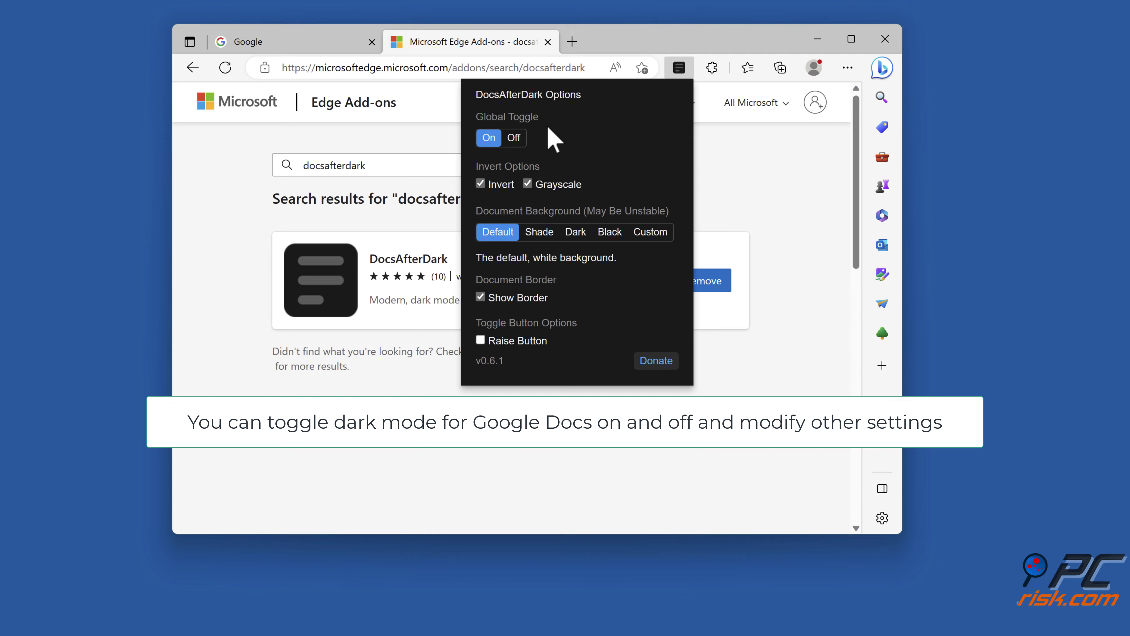
left_click(515, 139)
left_click(493, 142)
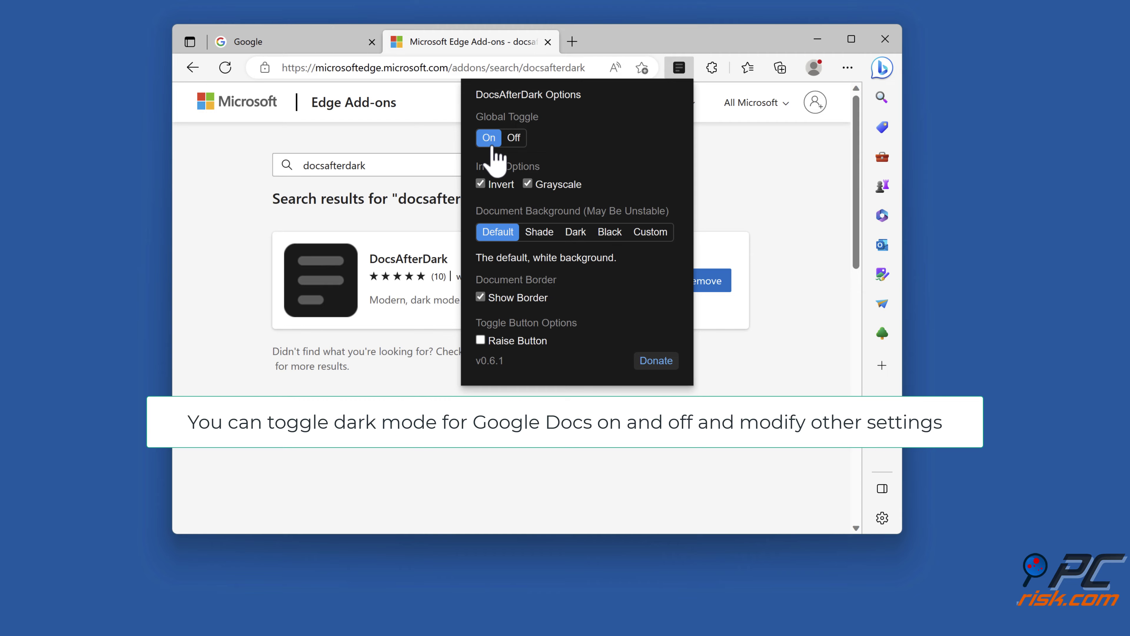
left_click(741, 196)
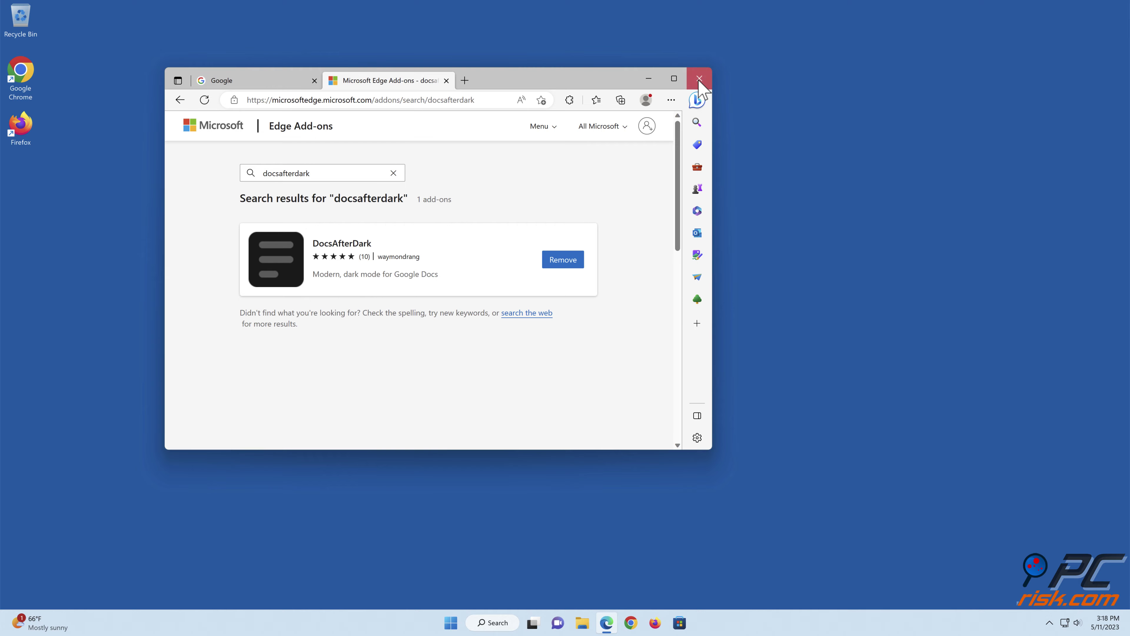
left_click(699, 79)
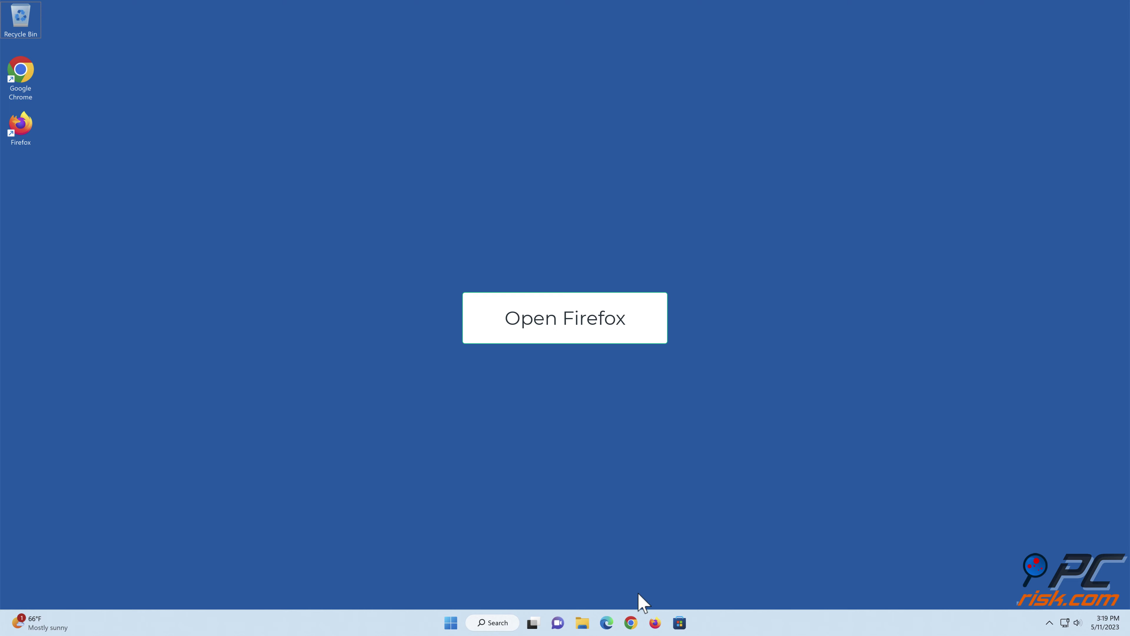
Launch Mozilla Firefox and bring up its Add-ons Manager on the Extensions section.
left_click(656, 623)
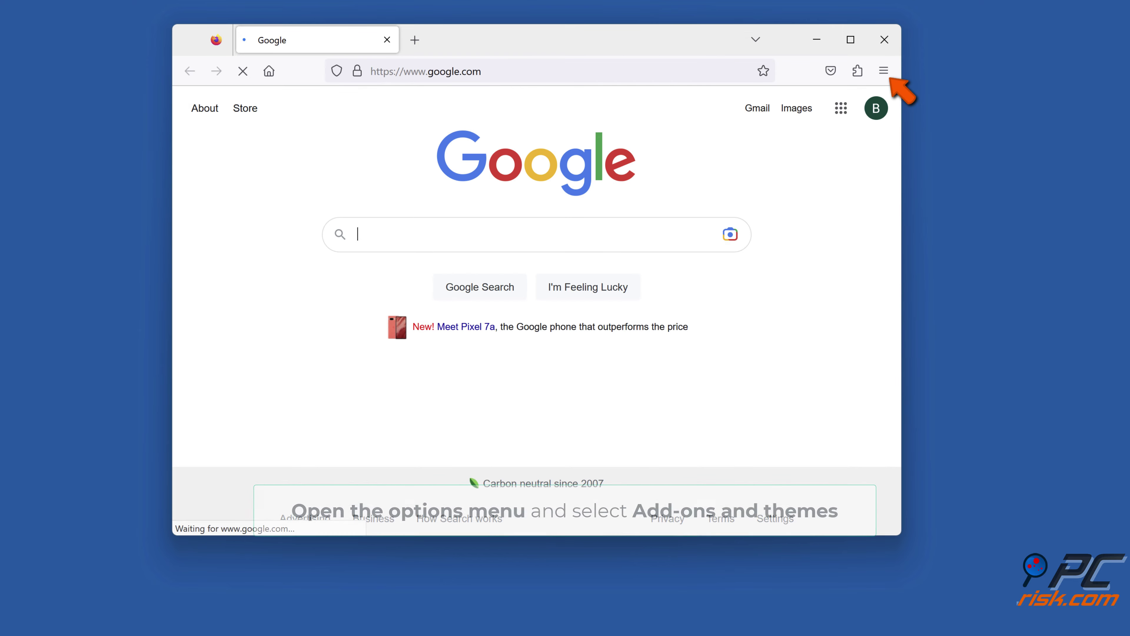
left_click(884, 72)
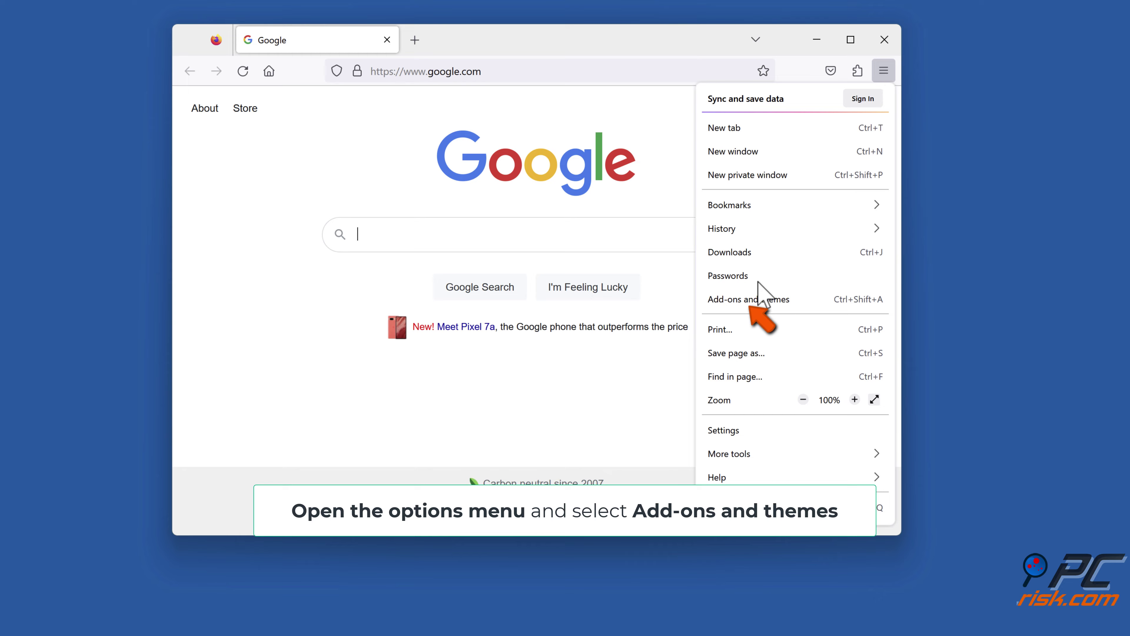
left_click(749, 305)
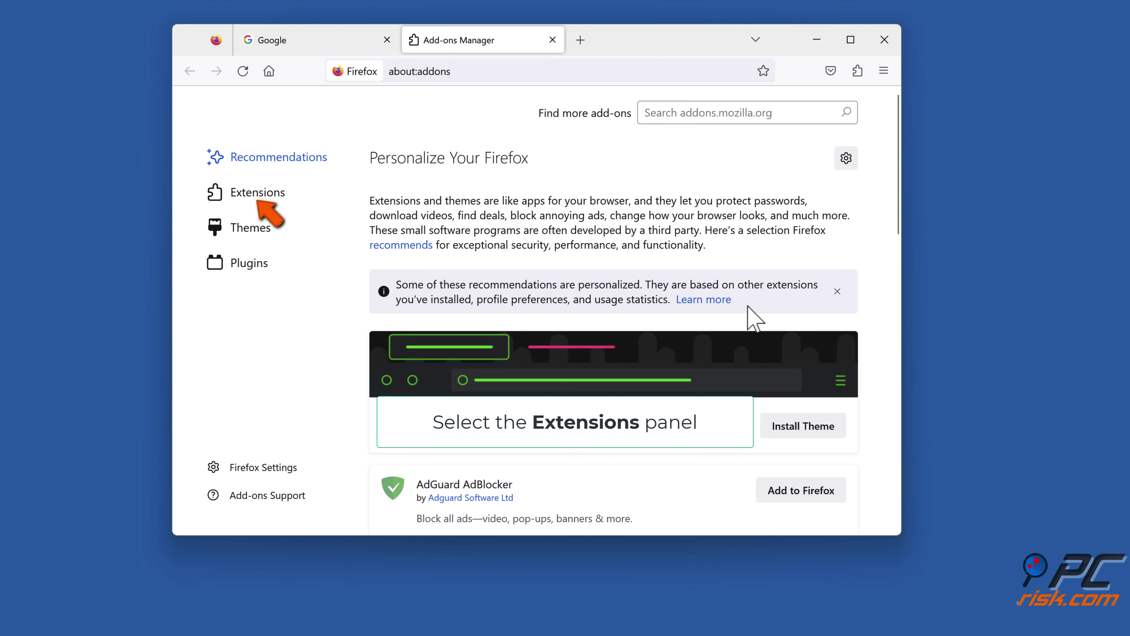
left_click(256, 201)
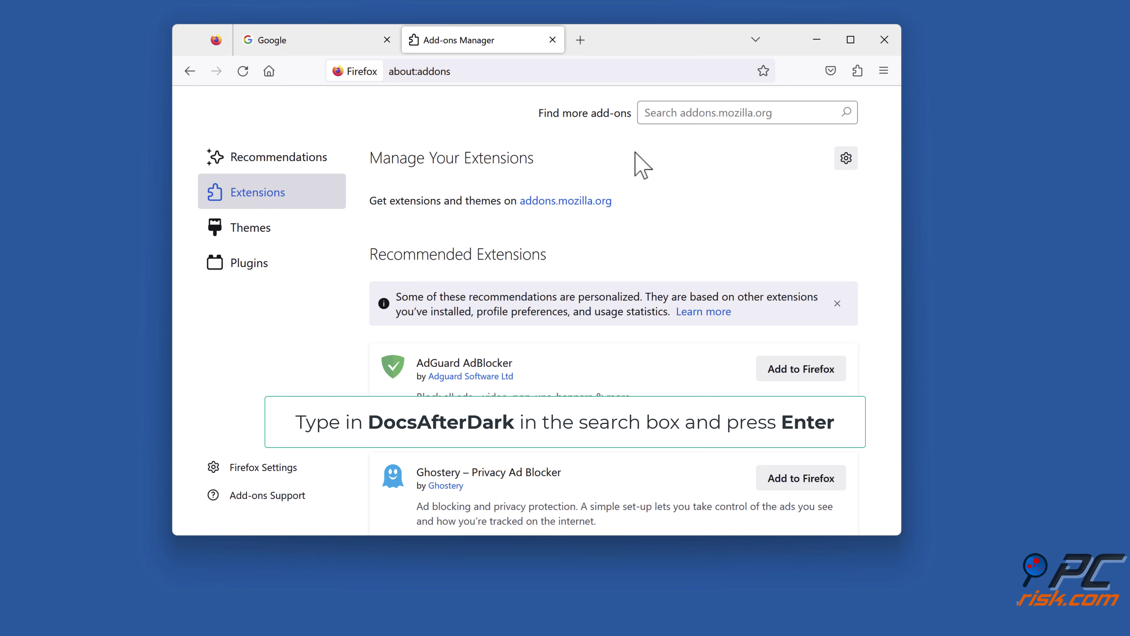
Search addons.mozilla.org for 'docsafterdark'.
left_click(687, 114)
type("docsafterdark")
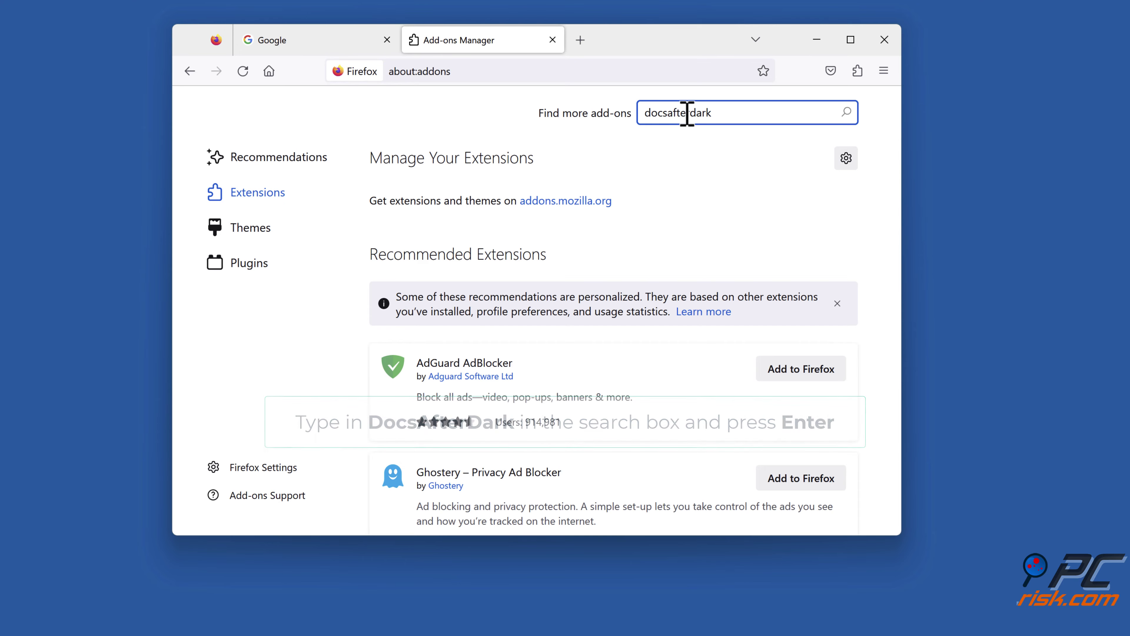
key("Return")
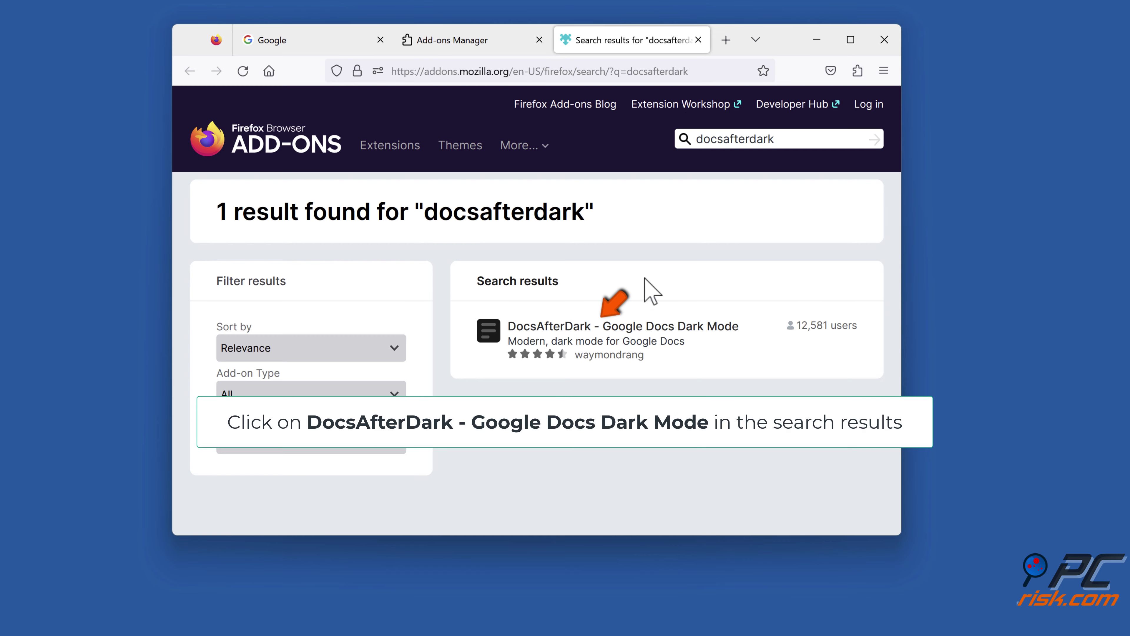
Add DocsAfterDark - Google Docs Dark Mode to Firefox and dismiss the confirmation notice.
left_click(606, 339)
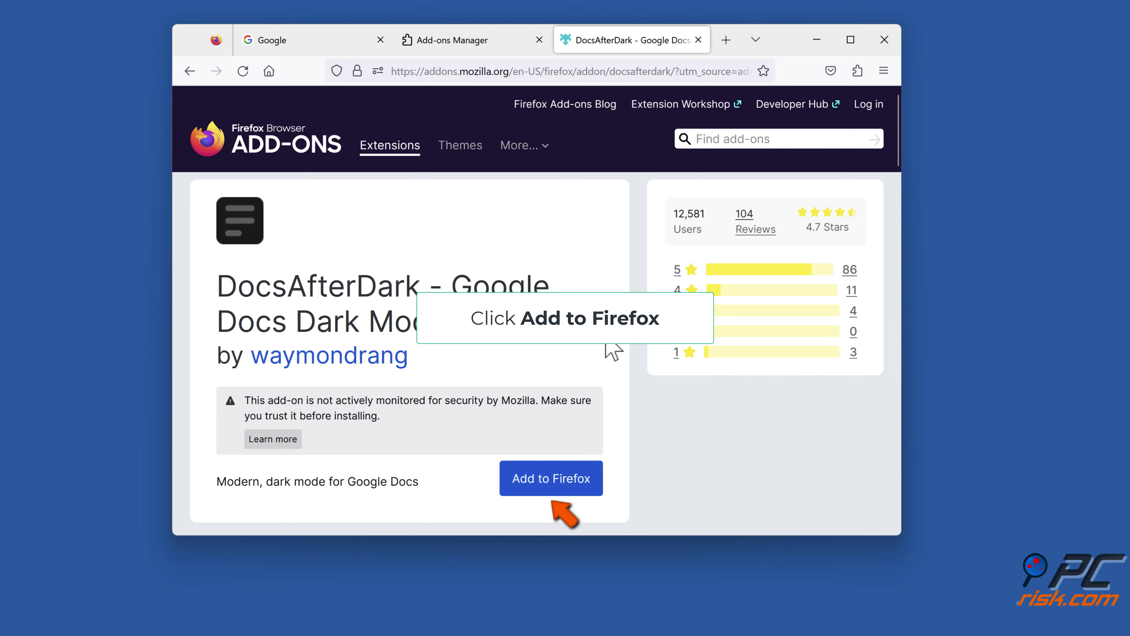
left_click(548, 488)
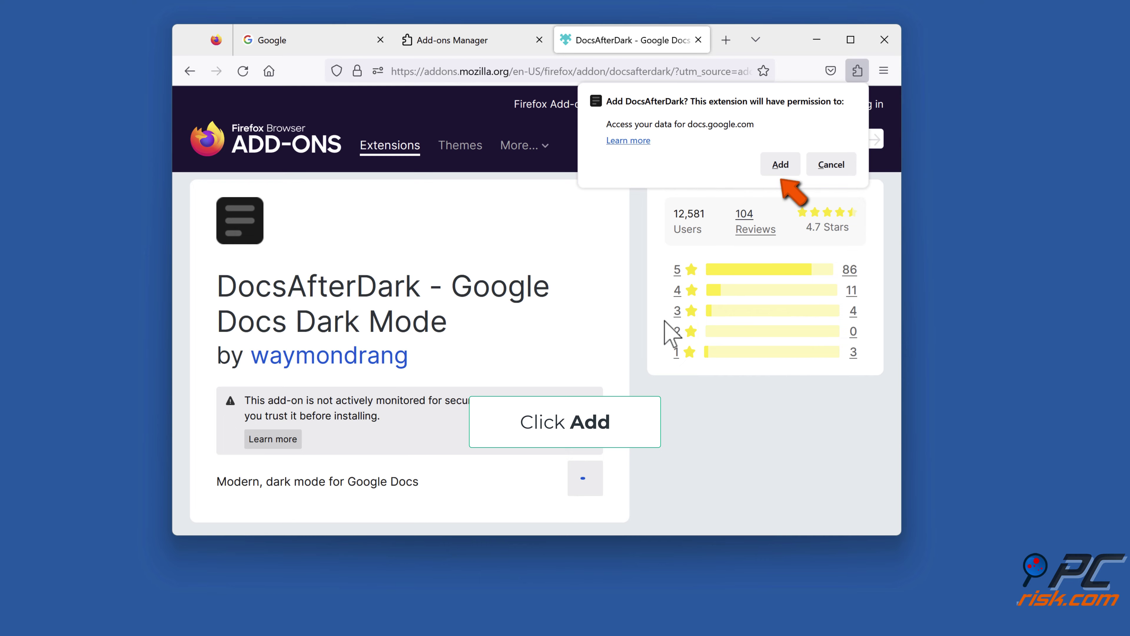
left_click(779, 169)
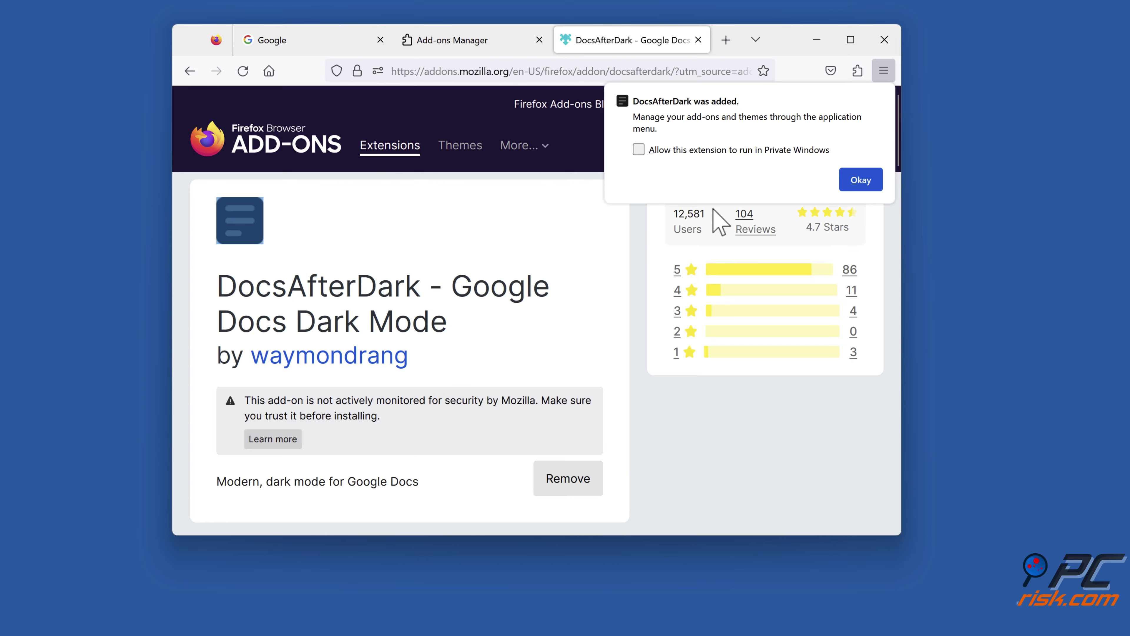
left_click(861, 180)
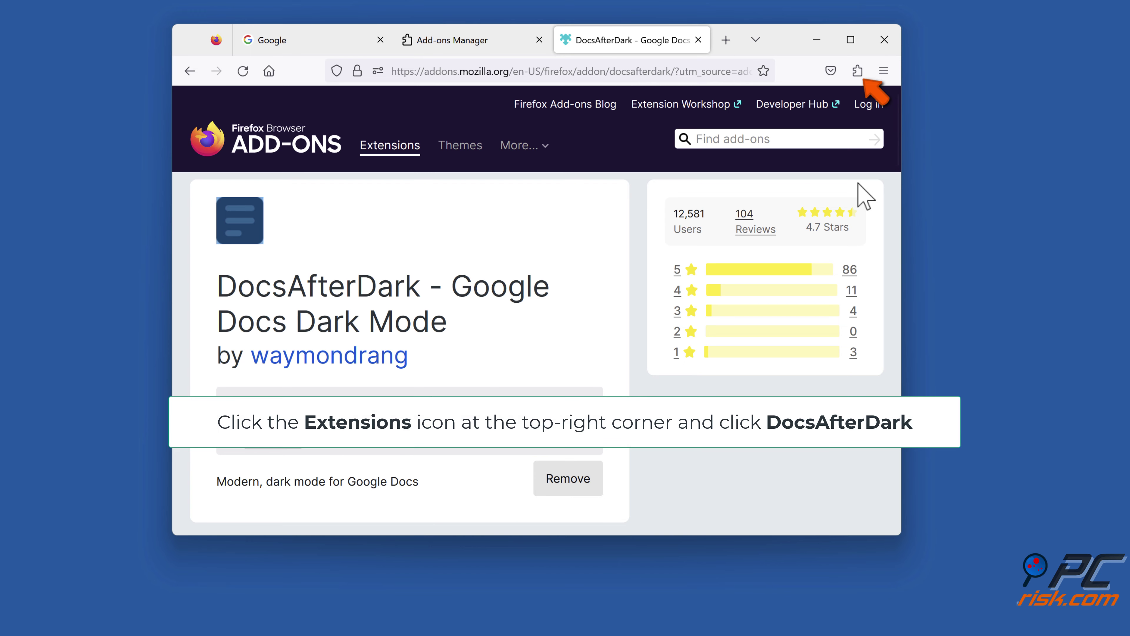
Toggle DocsAfterDark's global dark mode off and back on, then close its store tab.
left_click(858, 72)
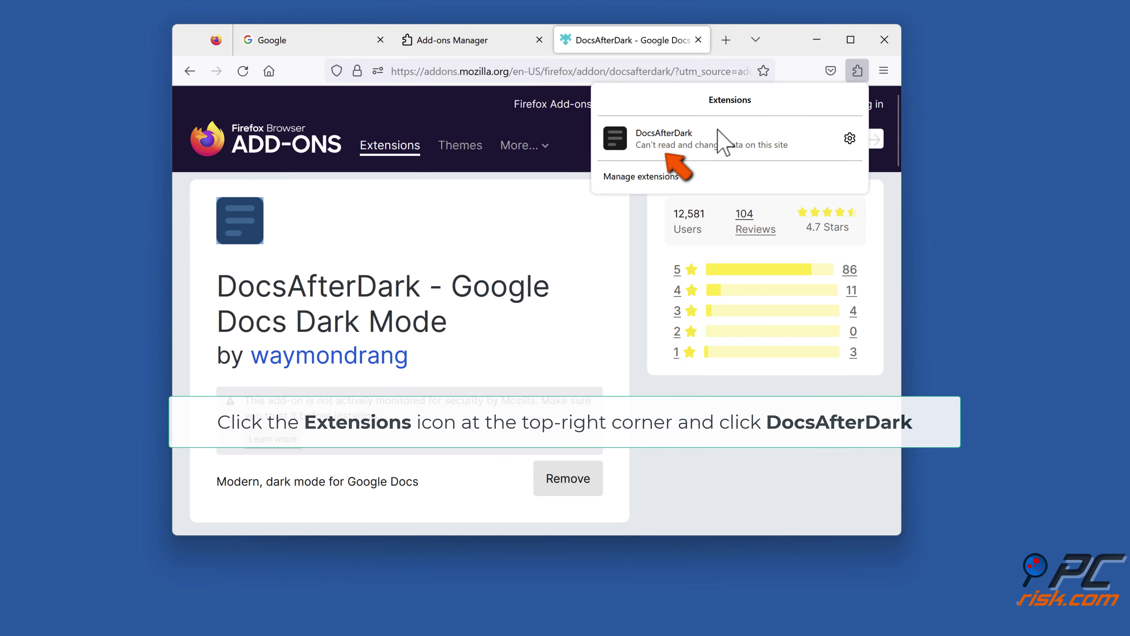
left_click(706, 143)
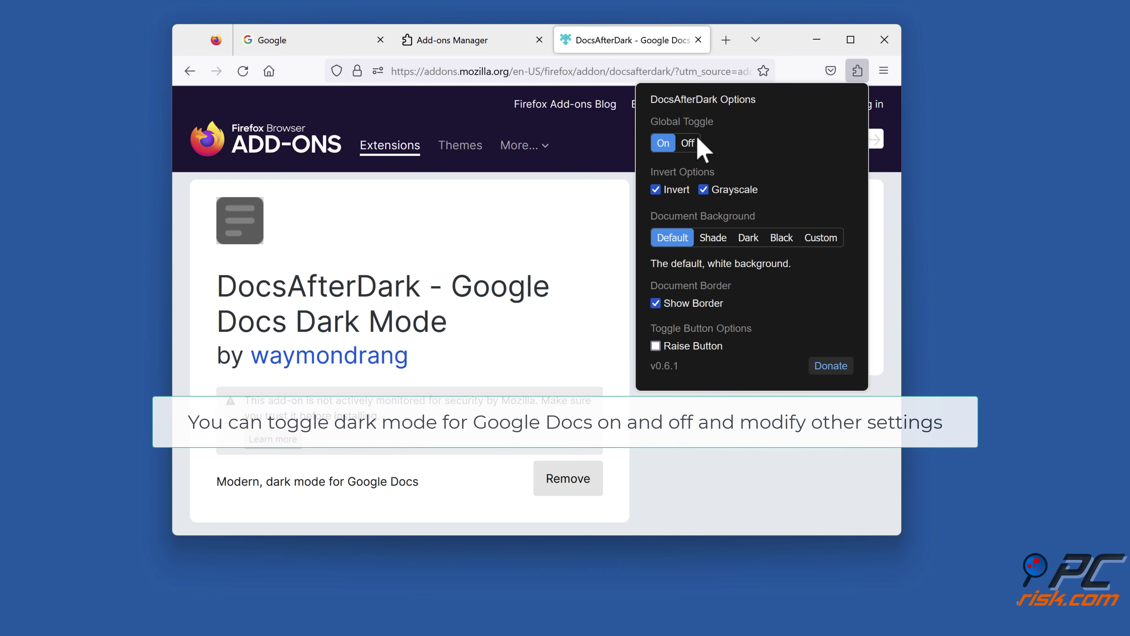
left_click(689, 144)
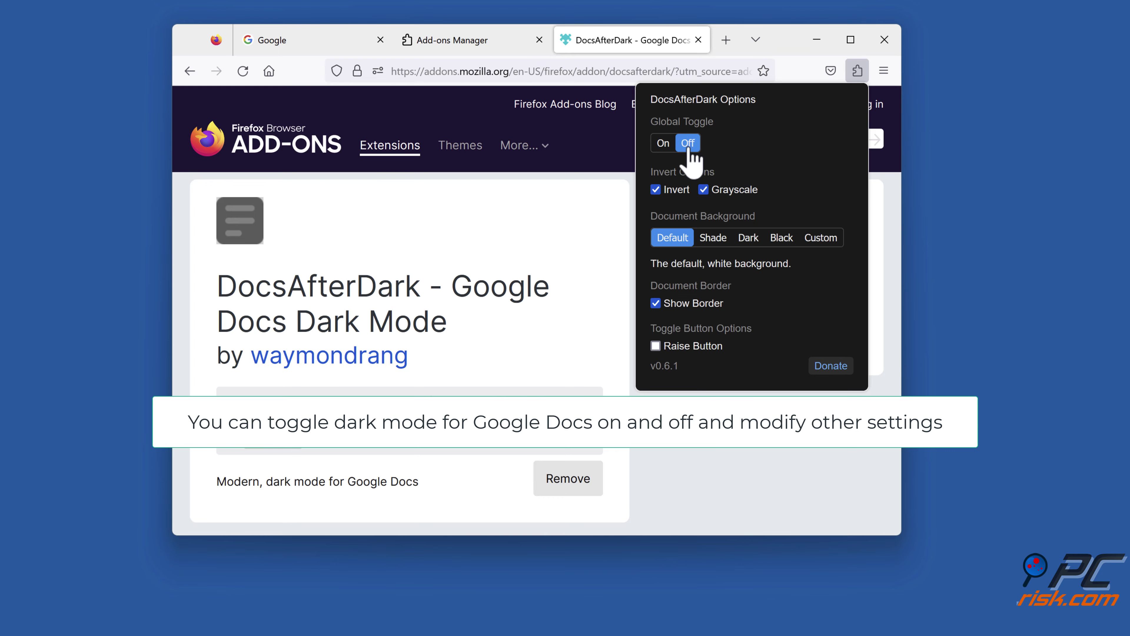
left_click(668, 146)
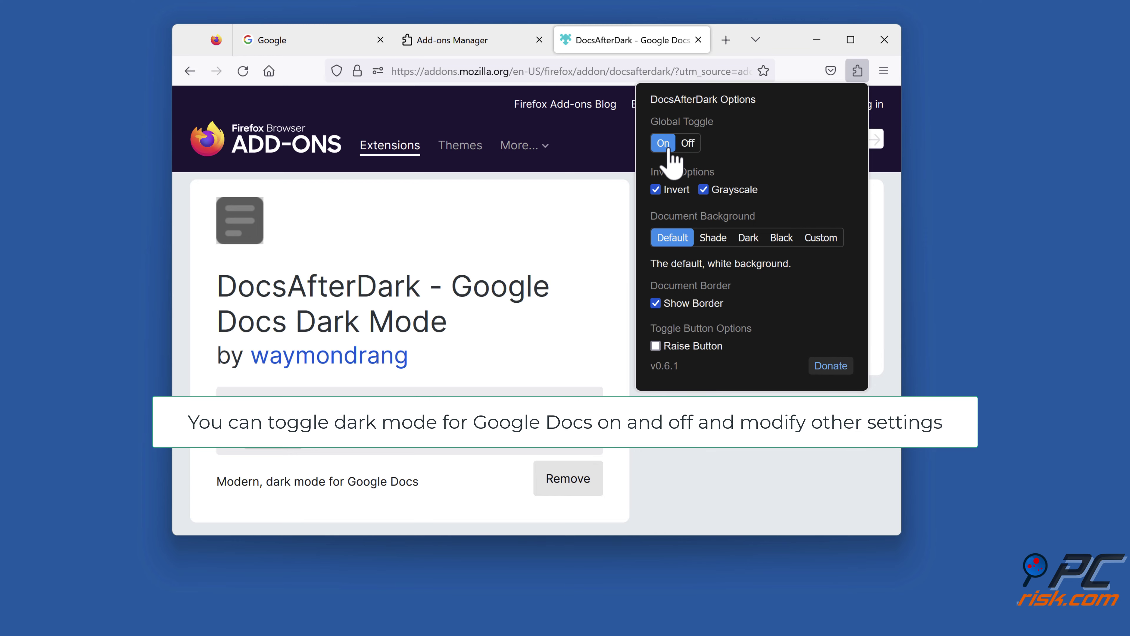
left_click(629, 181)
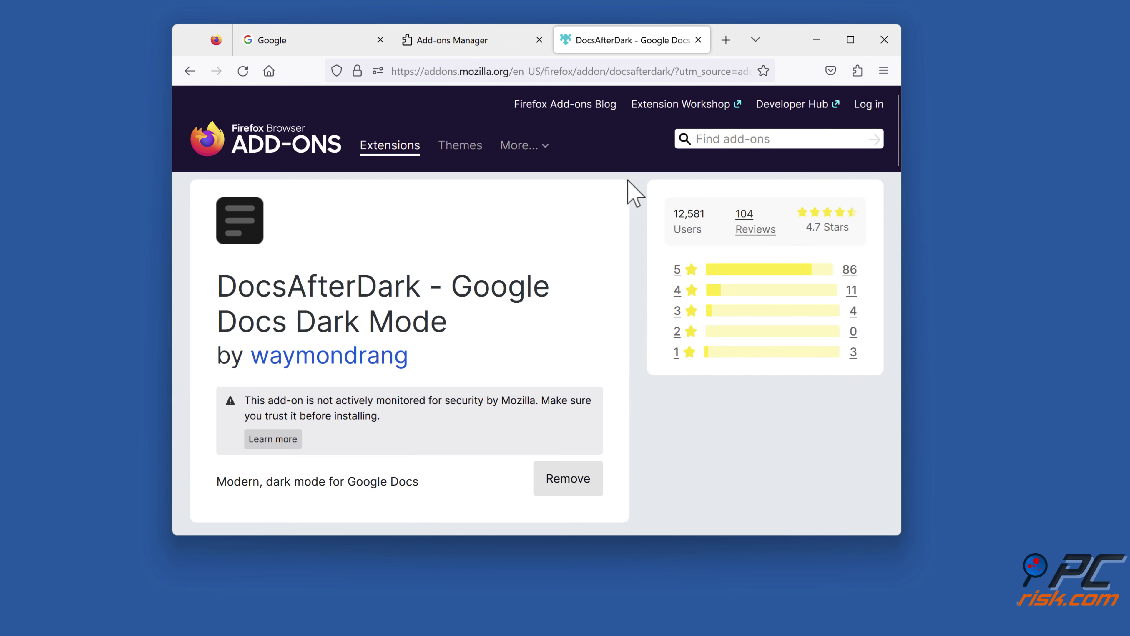
left_click(698, 40)
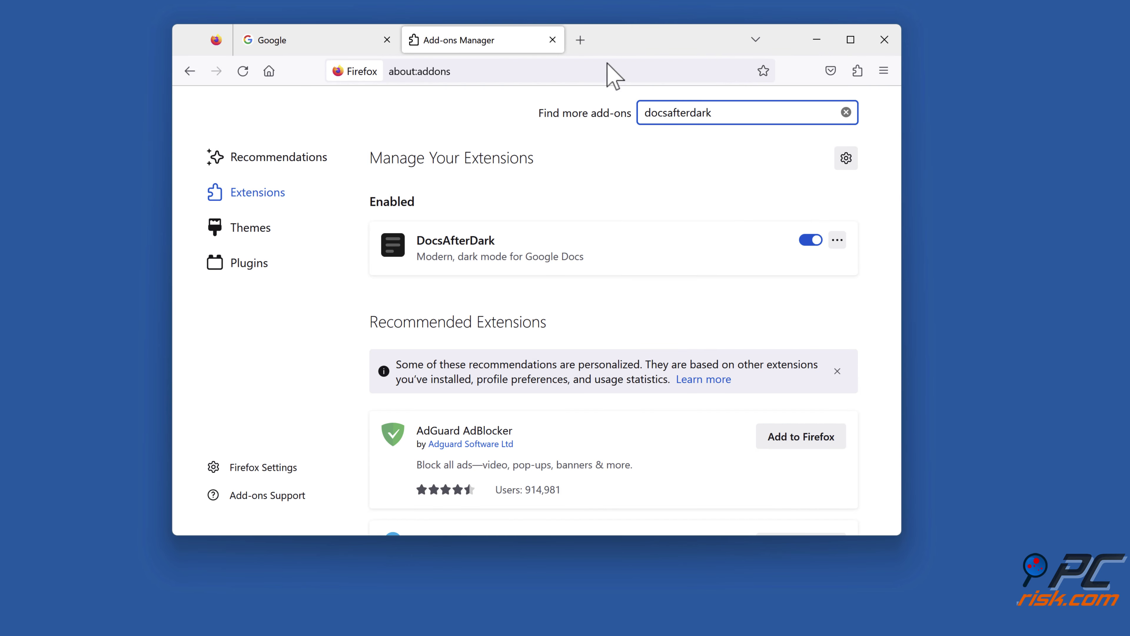
Close the Add-ons Manager and open the Lorem ipsum document from Google Docs.
left_click(553, 40)
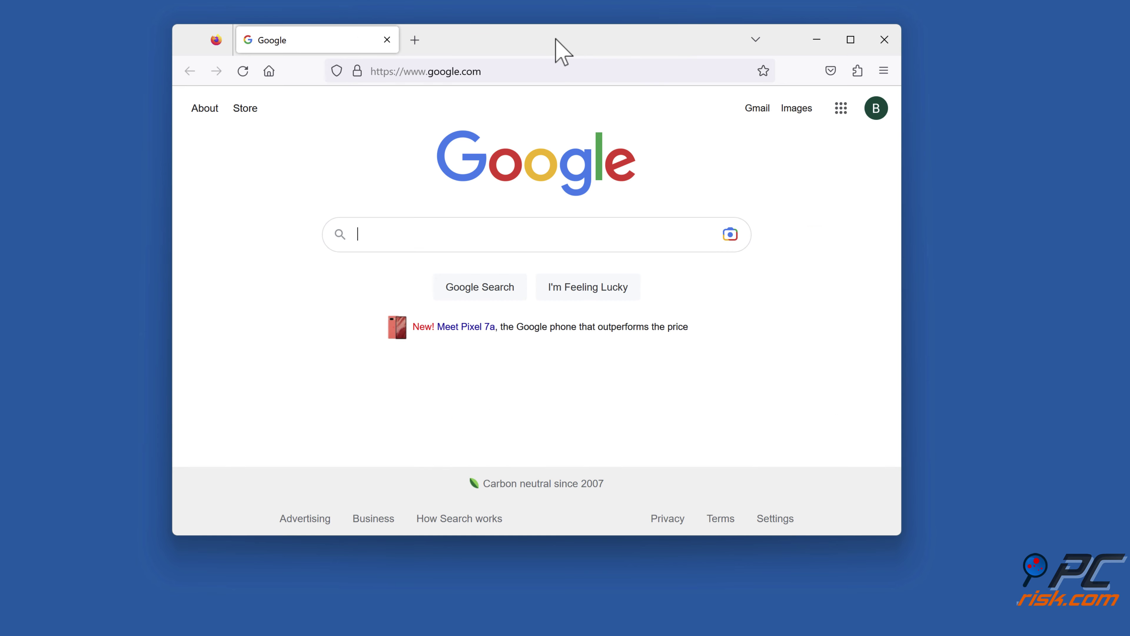
left_click(841, 111)
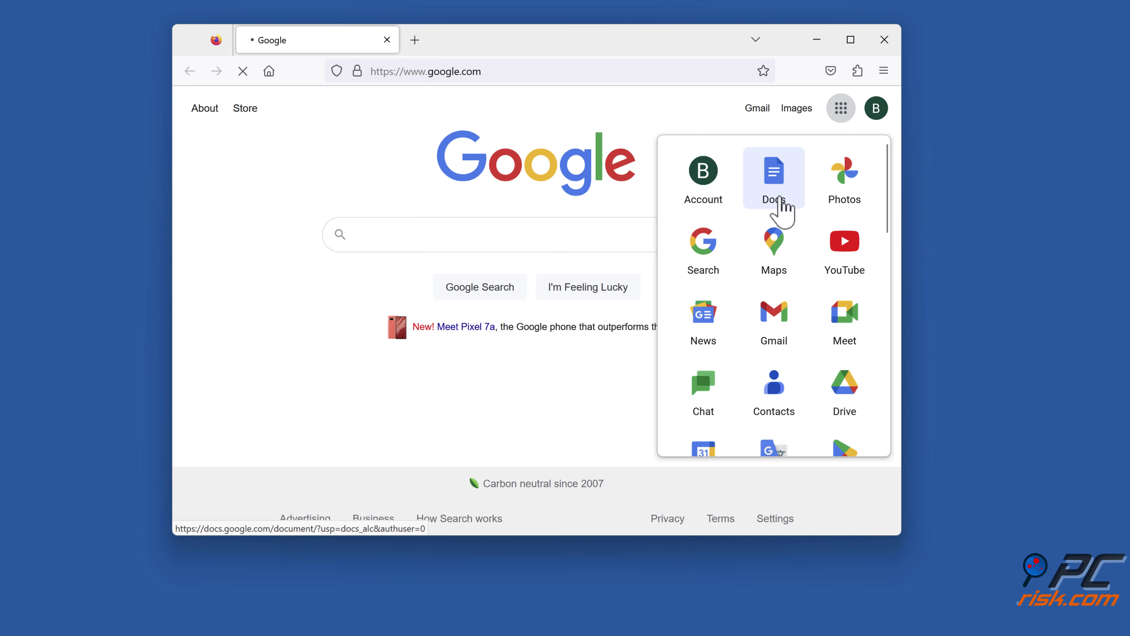
left_click(777, 199)
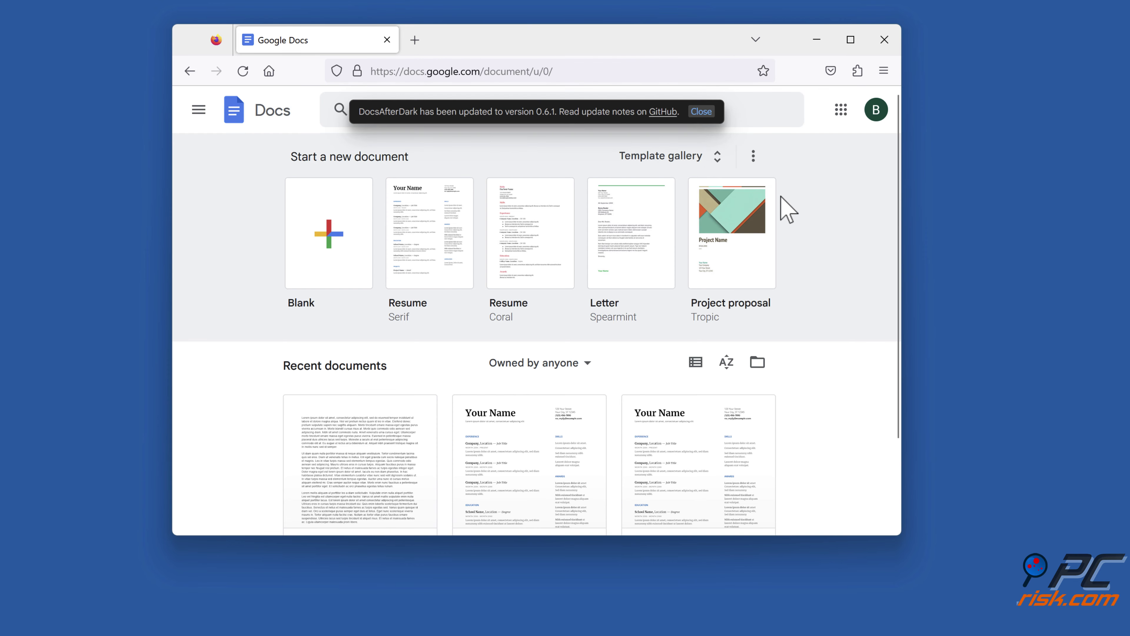
scroll(788, 209, "down", 3)
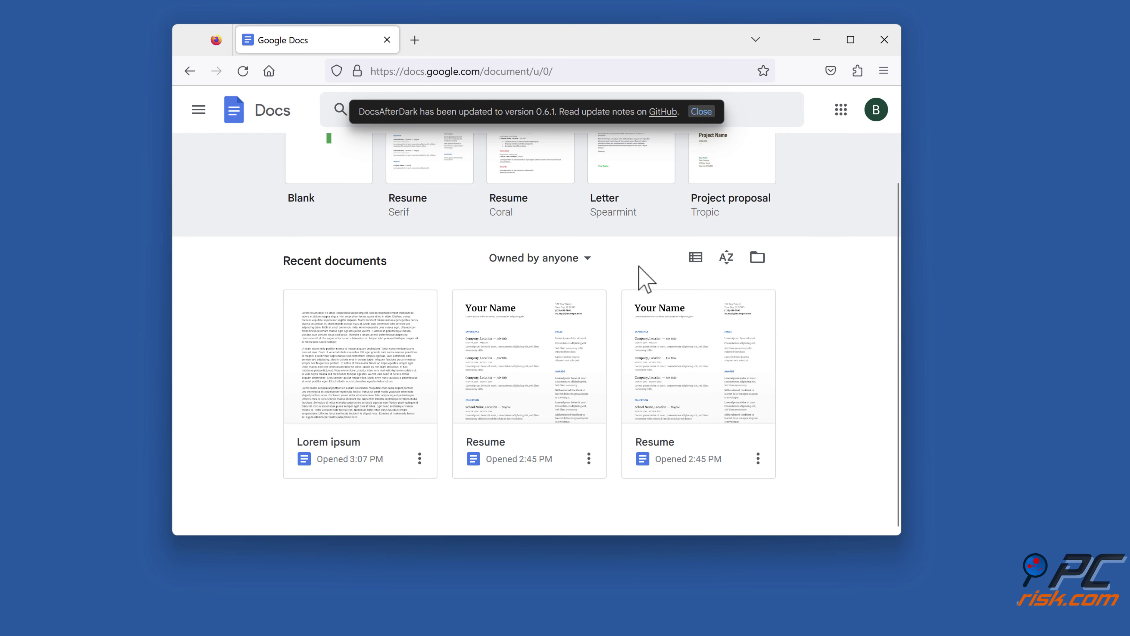
left_click(349, 444)
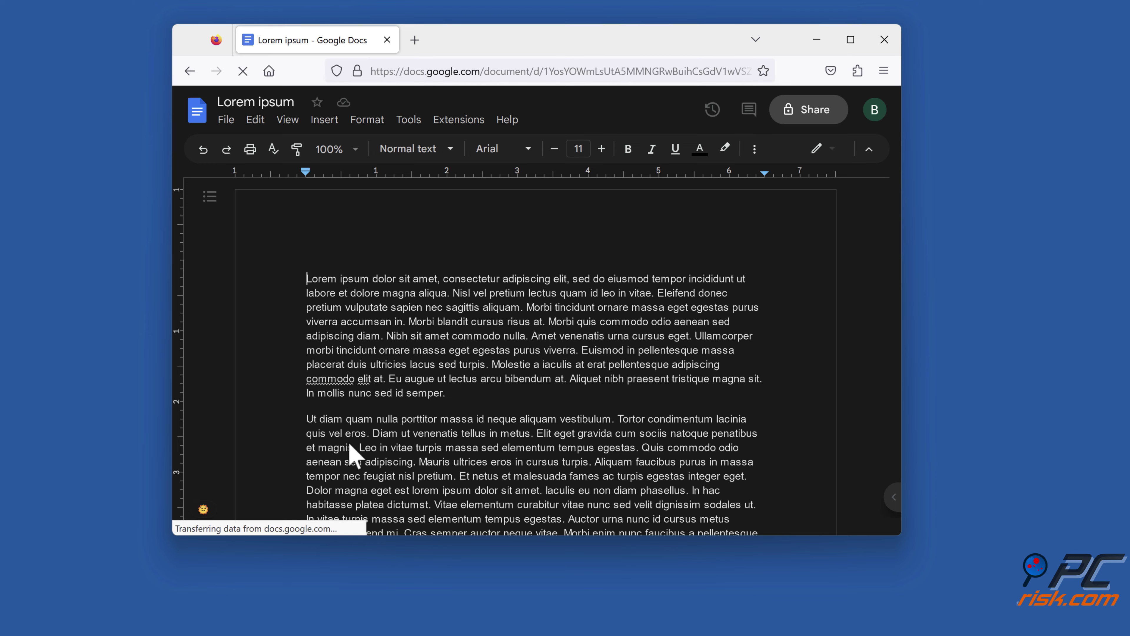
scroll(350, 448, "down", 10)
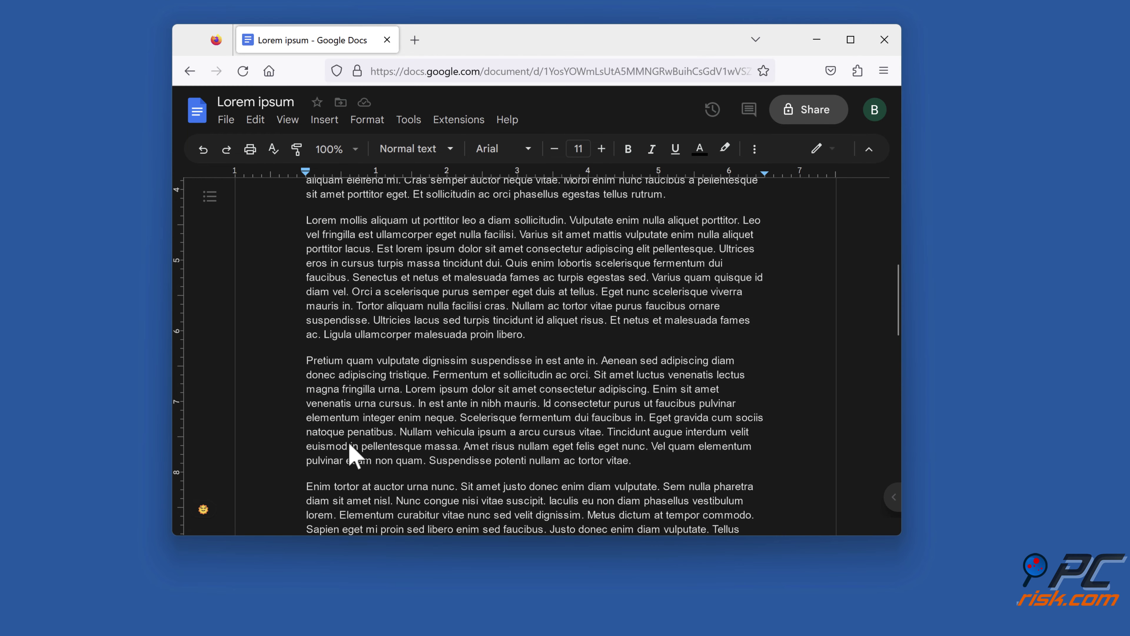
scroll(351, 448, "up", 12)
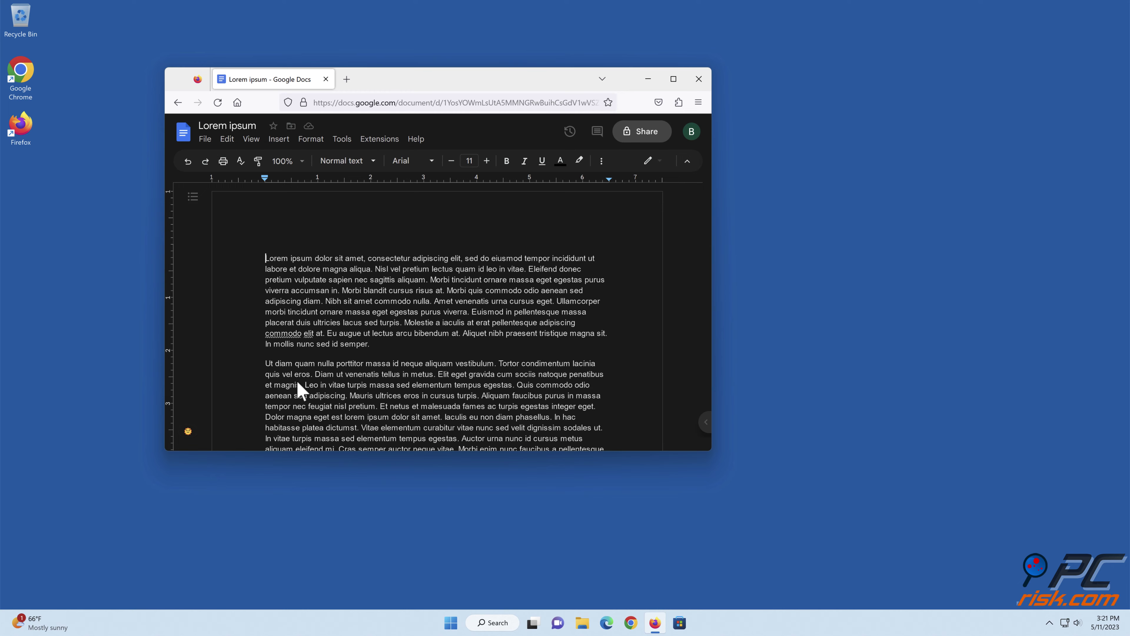
Close Firefox, launch Combo Cleaner, and quarantine the 323 items its quick scan finds.
left_click(699, 79)
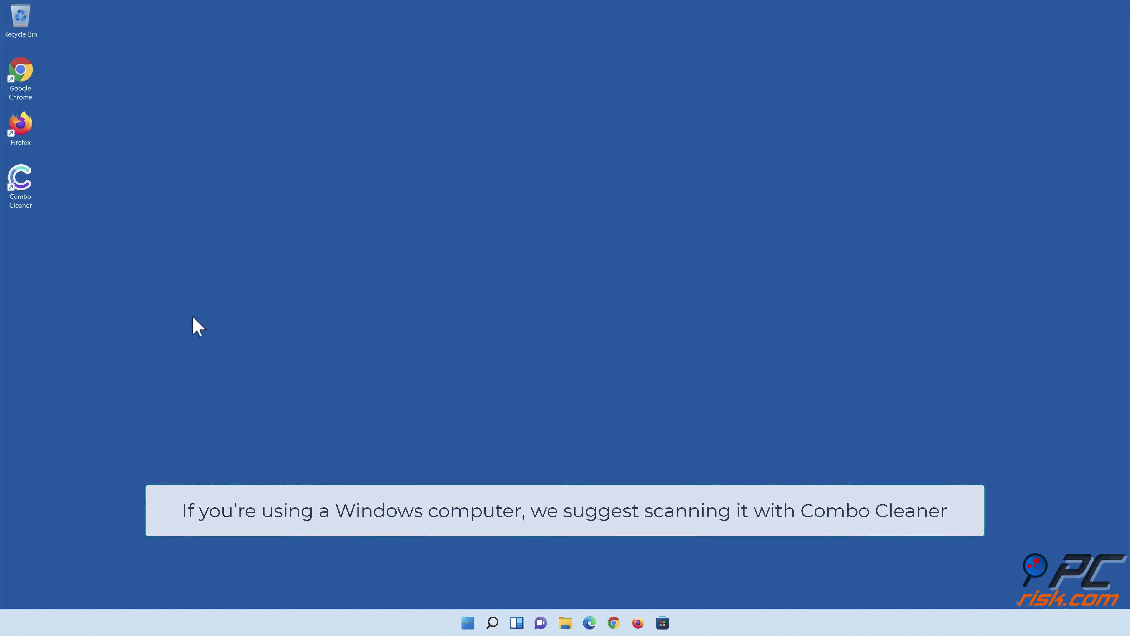
double_click(30, 200)
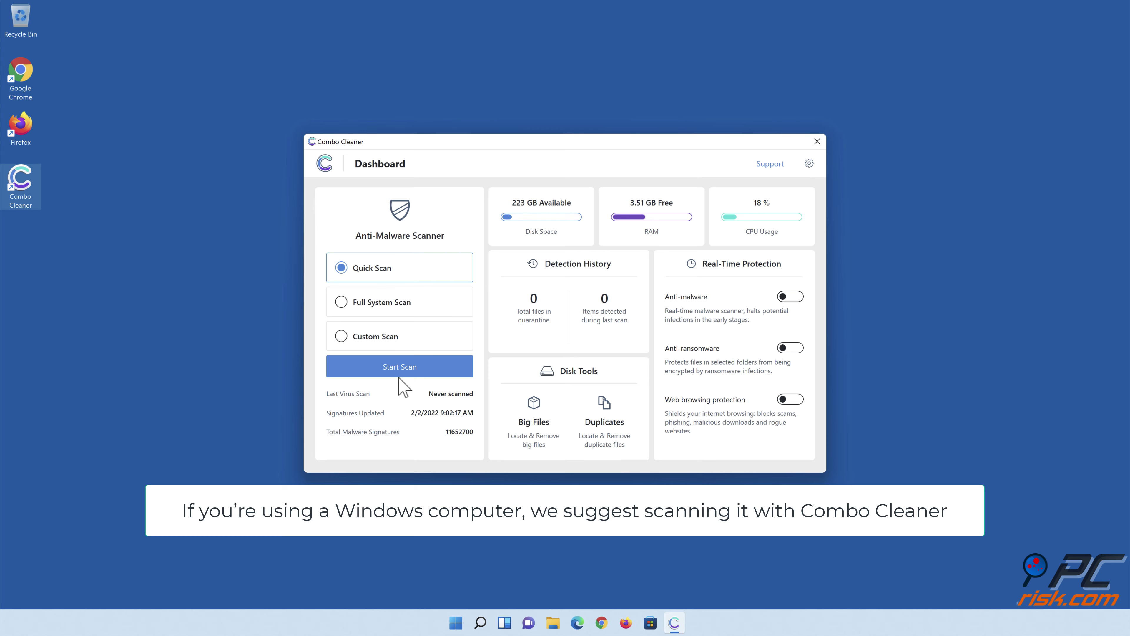
left_click(399, 370)
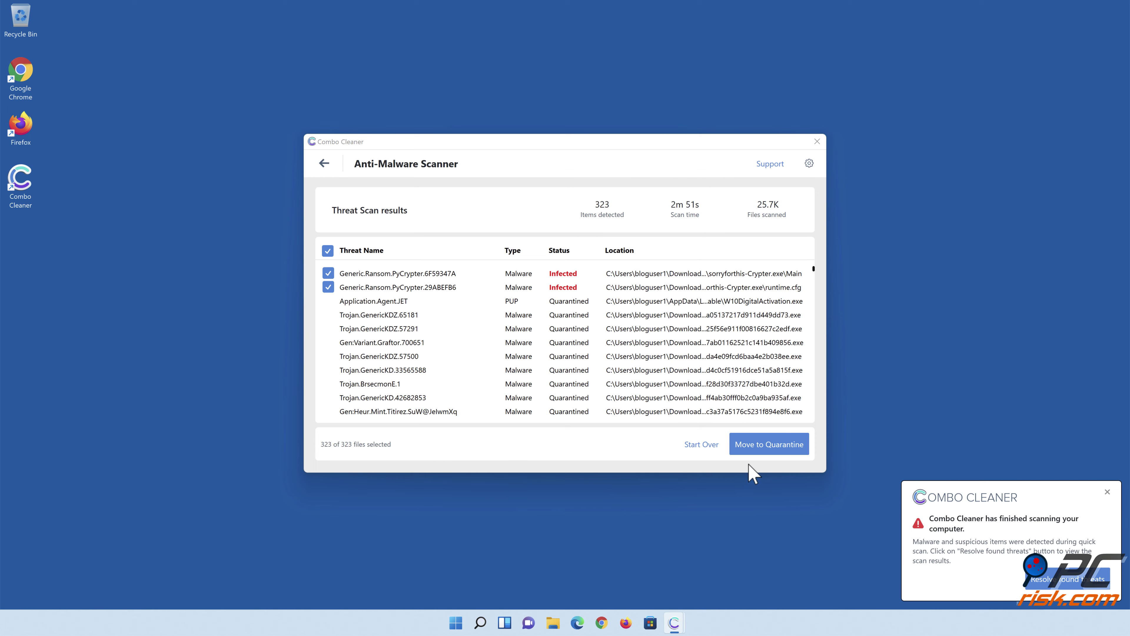
left_click(766, 449)
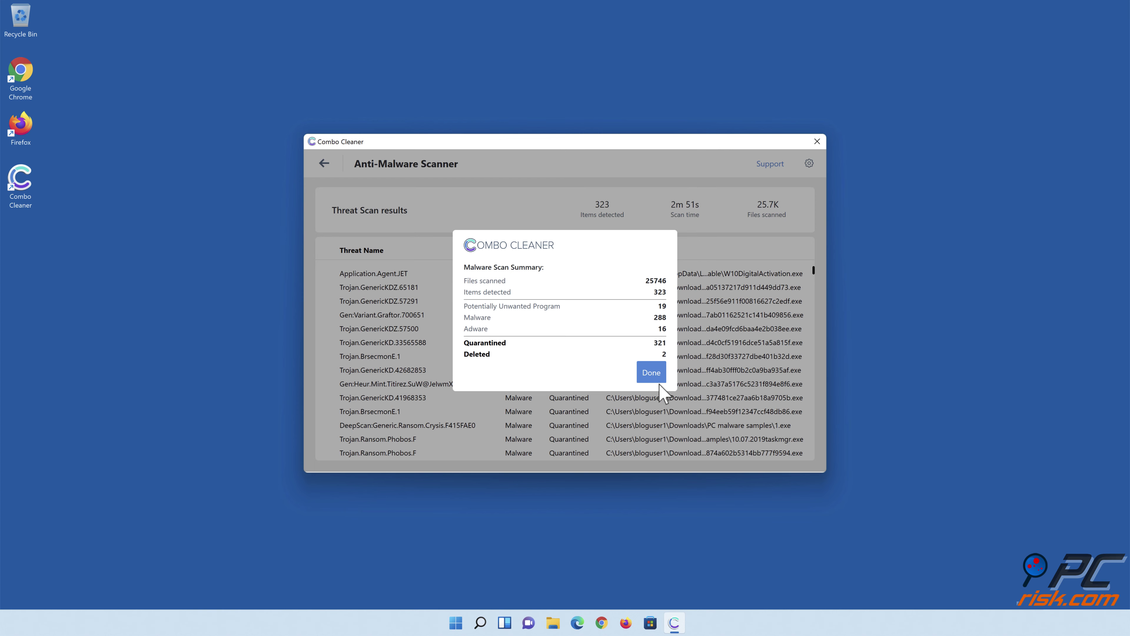
left_click(650, 373)
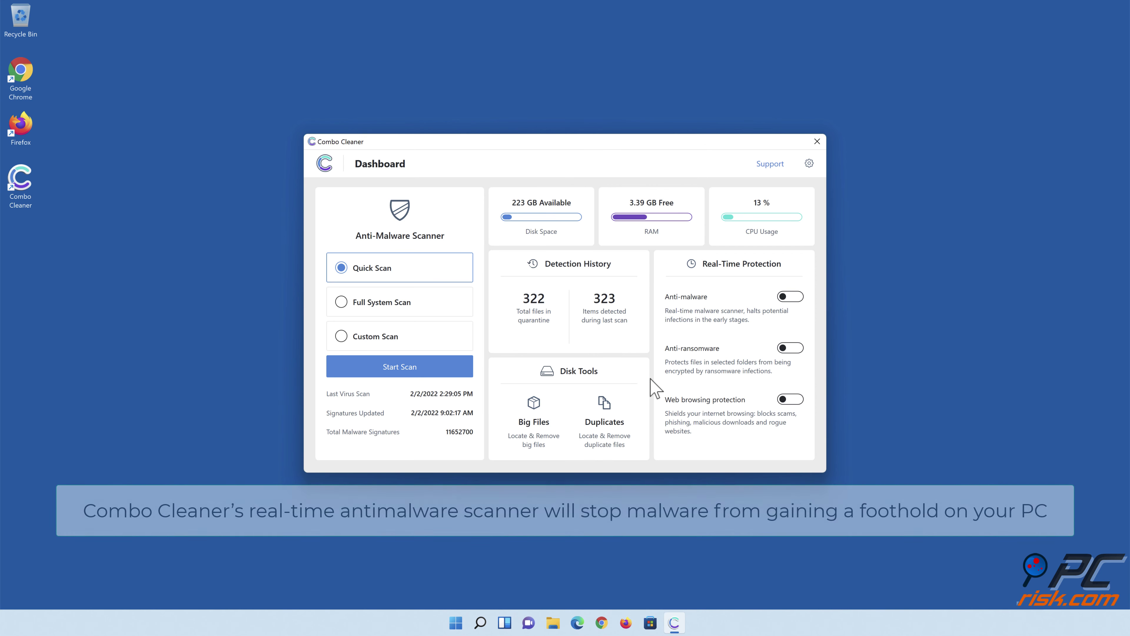
Enable anti-malware and anti-ransomware protection, adding Libraries > Documents as a protected folder.
left_click(788, 302)
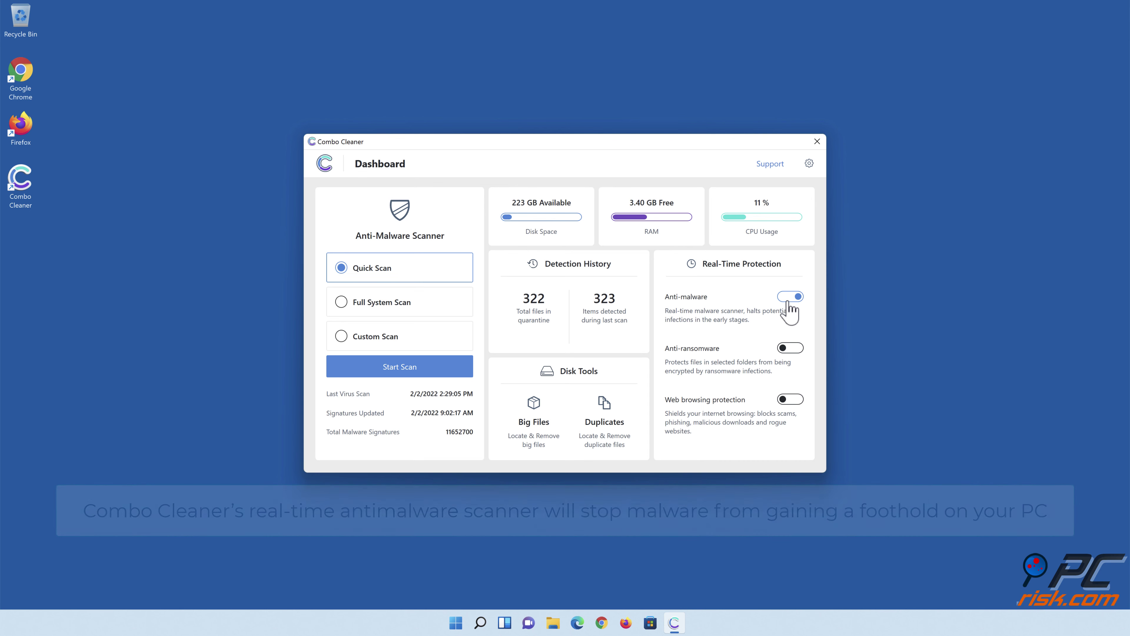
left_click(792, 350)
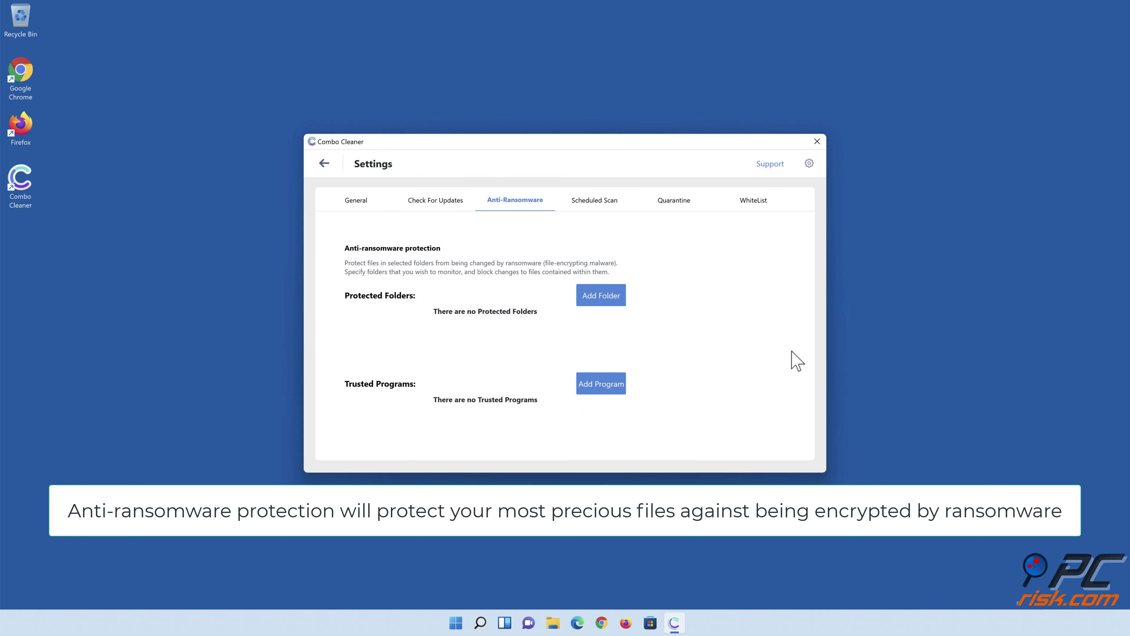
left_click(604, 301)
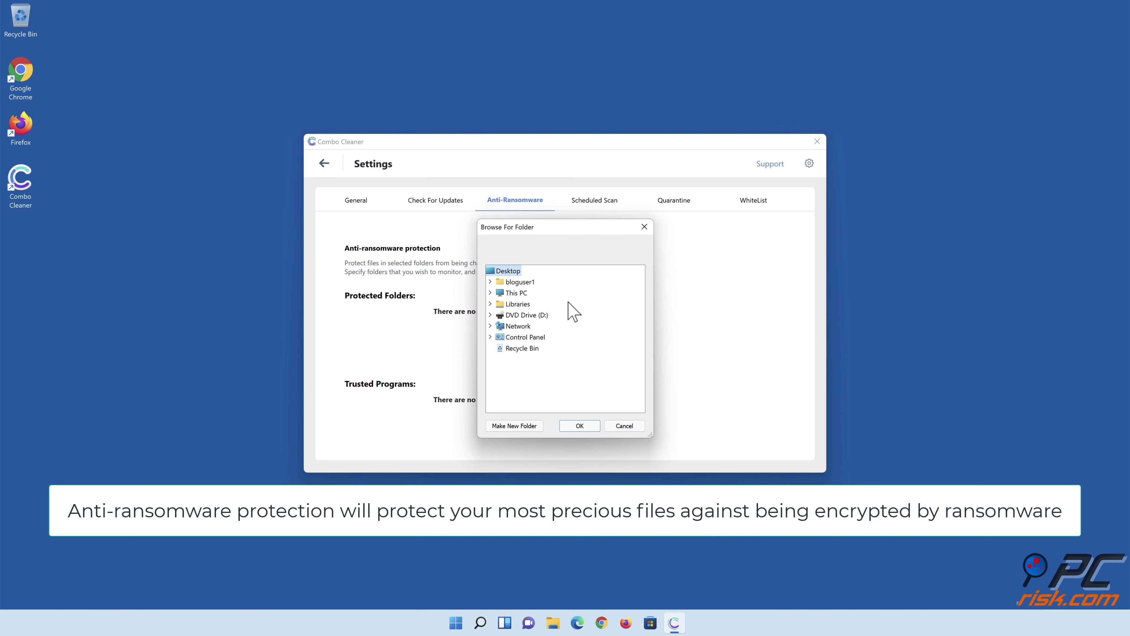
left_click(490, 304)
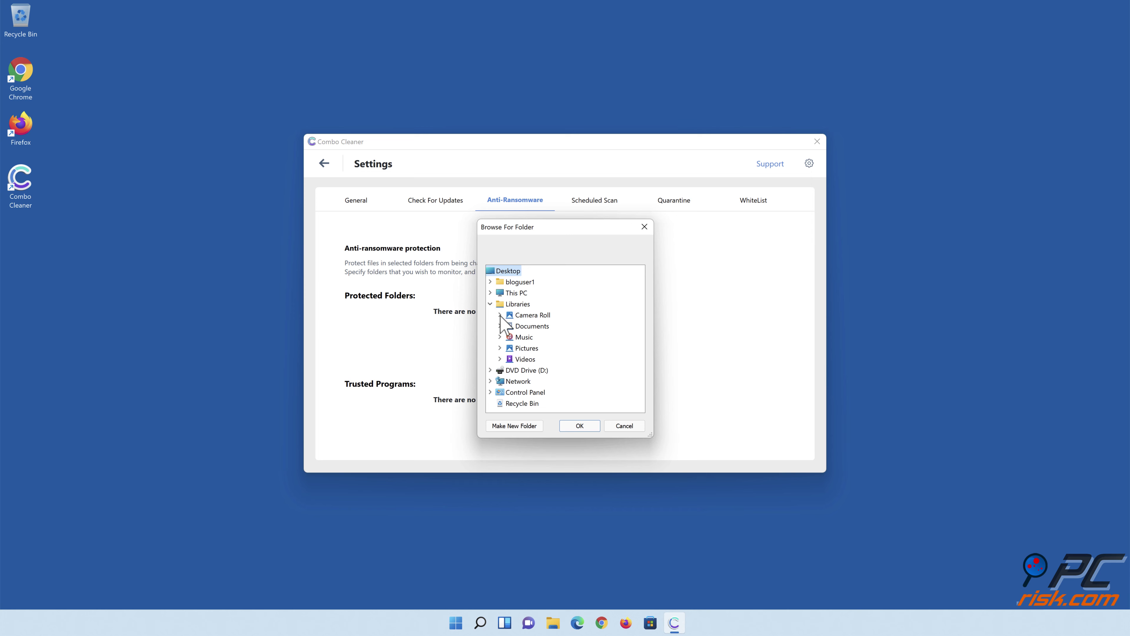
left_click(499, 326)
left_click(526, 337)
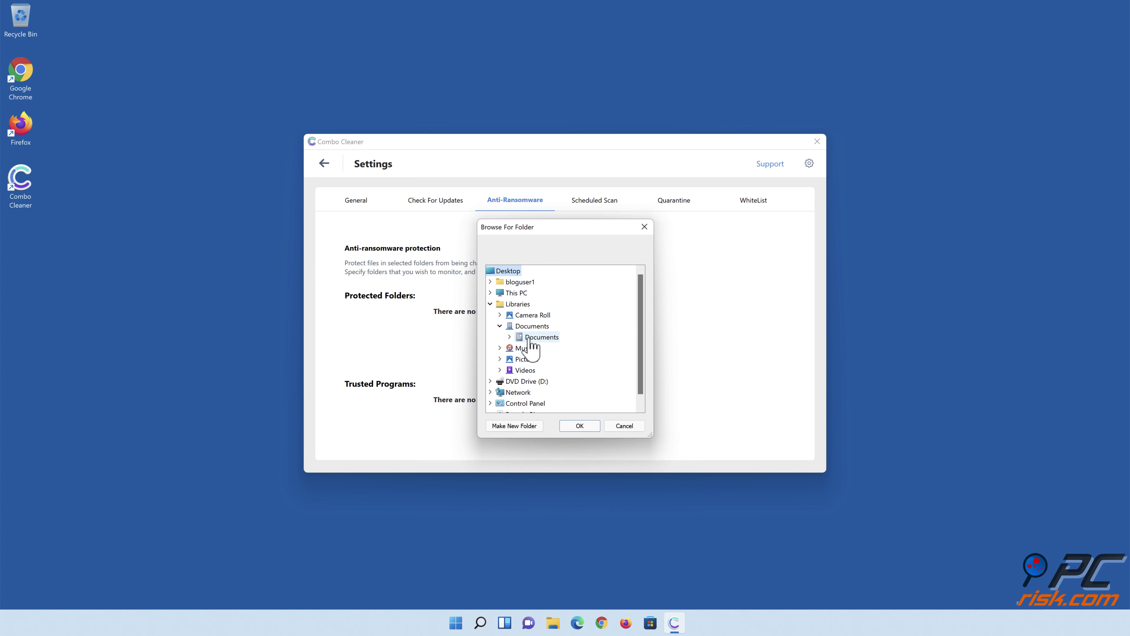
left_click(581, 427)
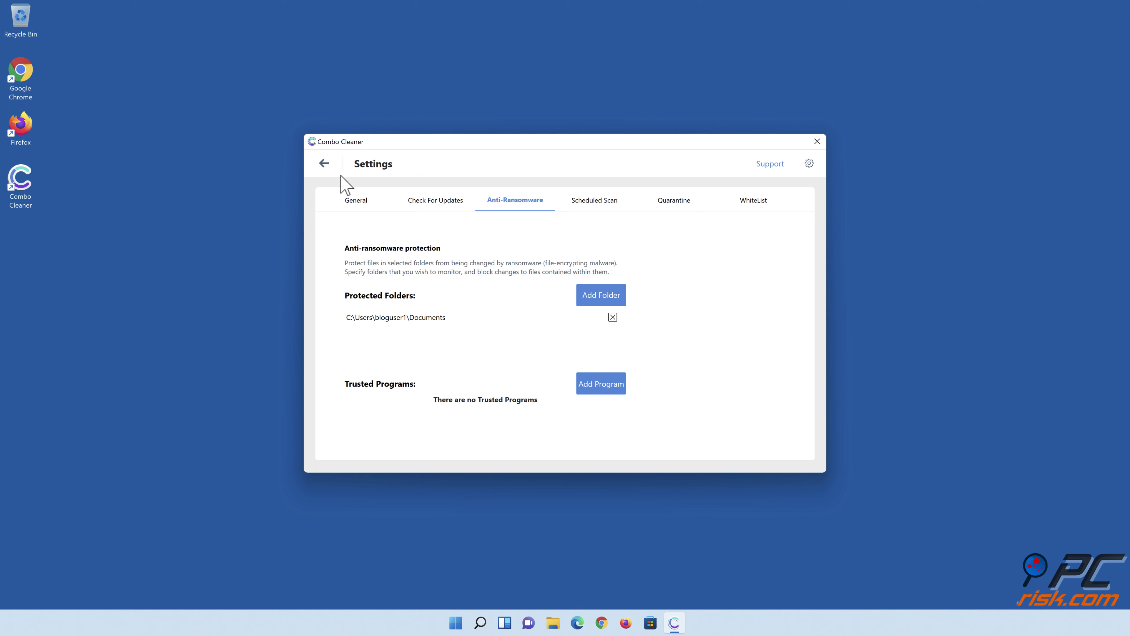
left_click(327, 165)
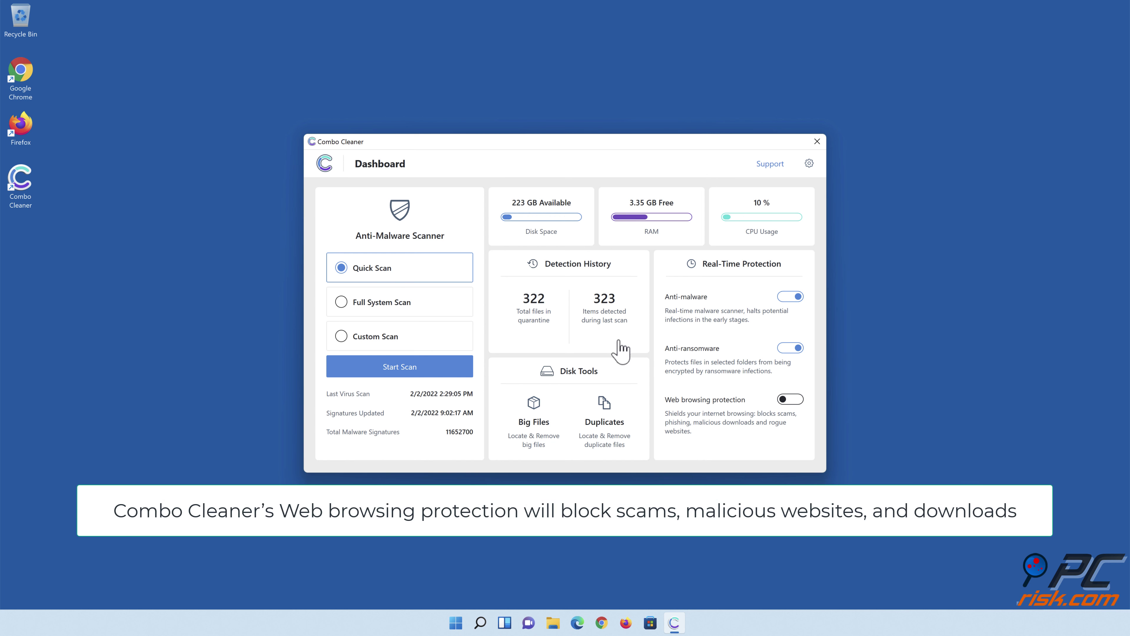